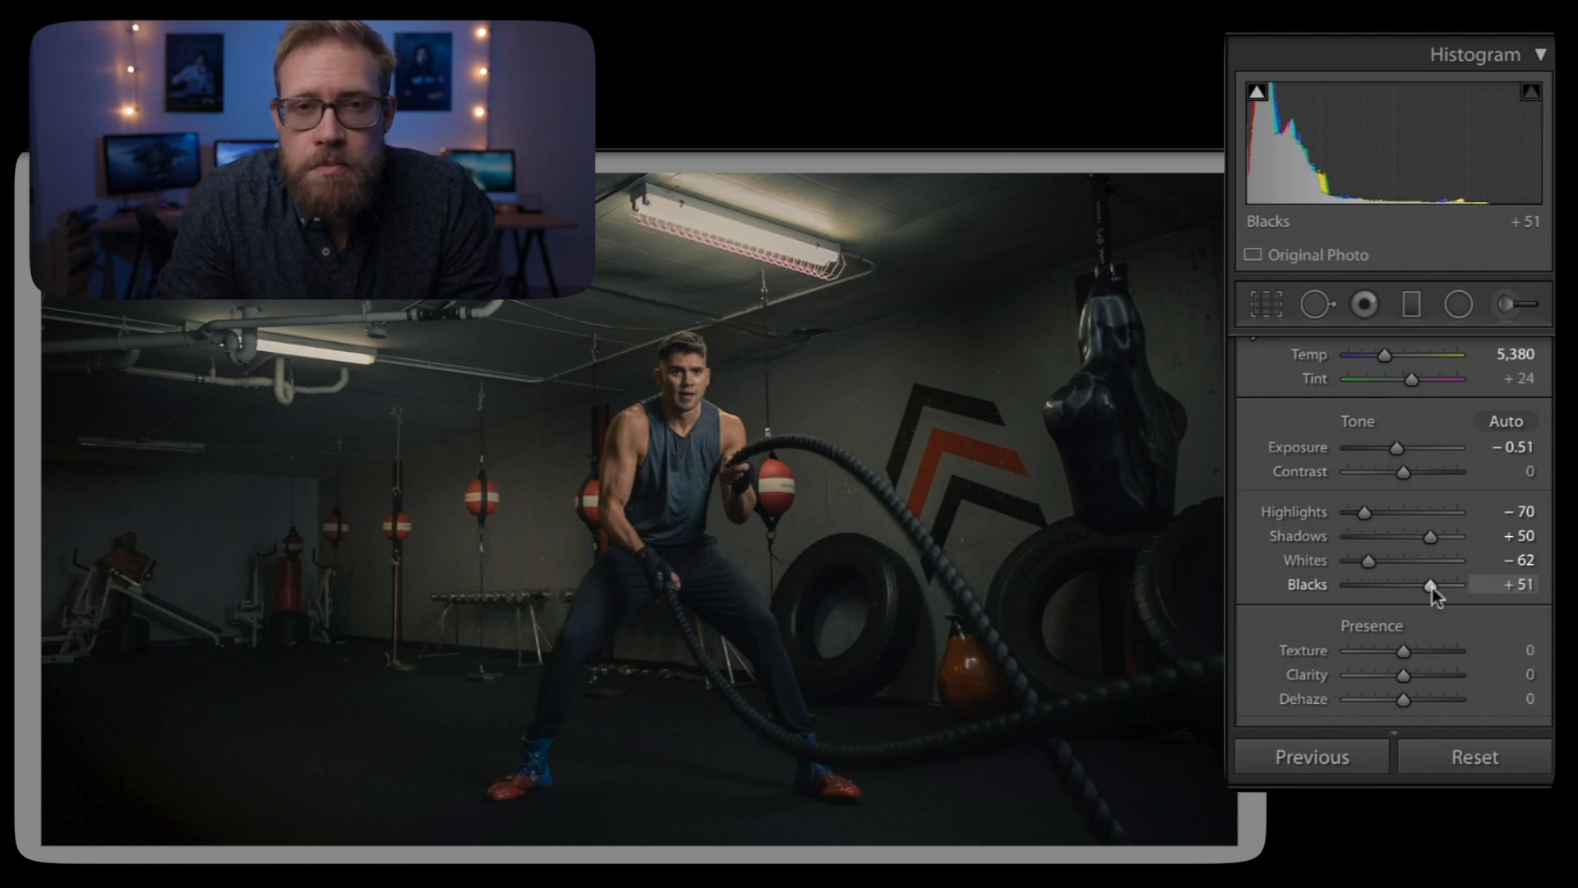
Step: Open the Tone Curve settings of the gym photo to inspect its RGB point curve
{"action": "scroll", "coordinate": [1329, 651], "scroll_direction": "down", "scroll_amount": 3}
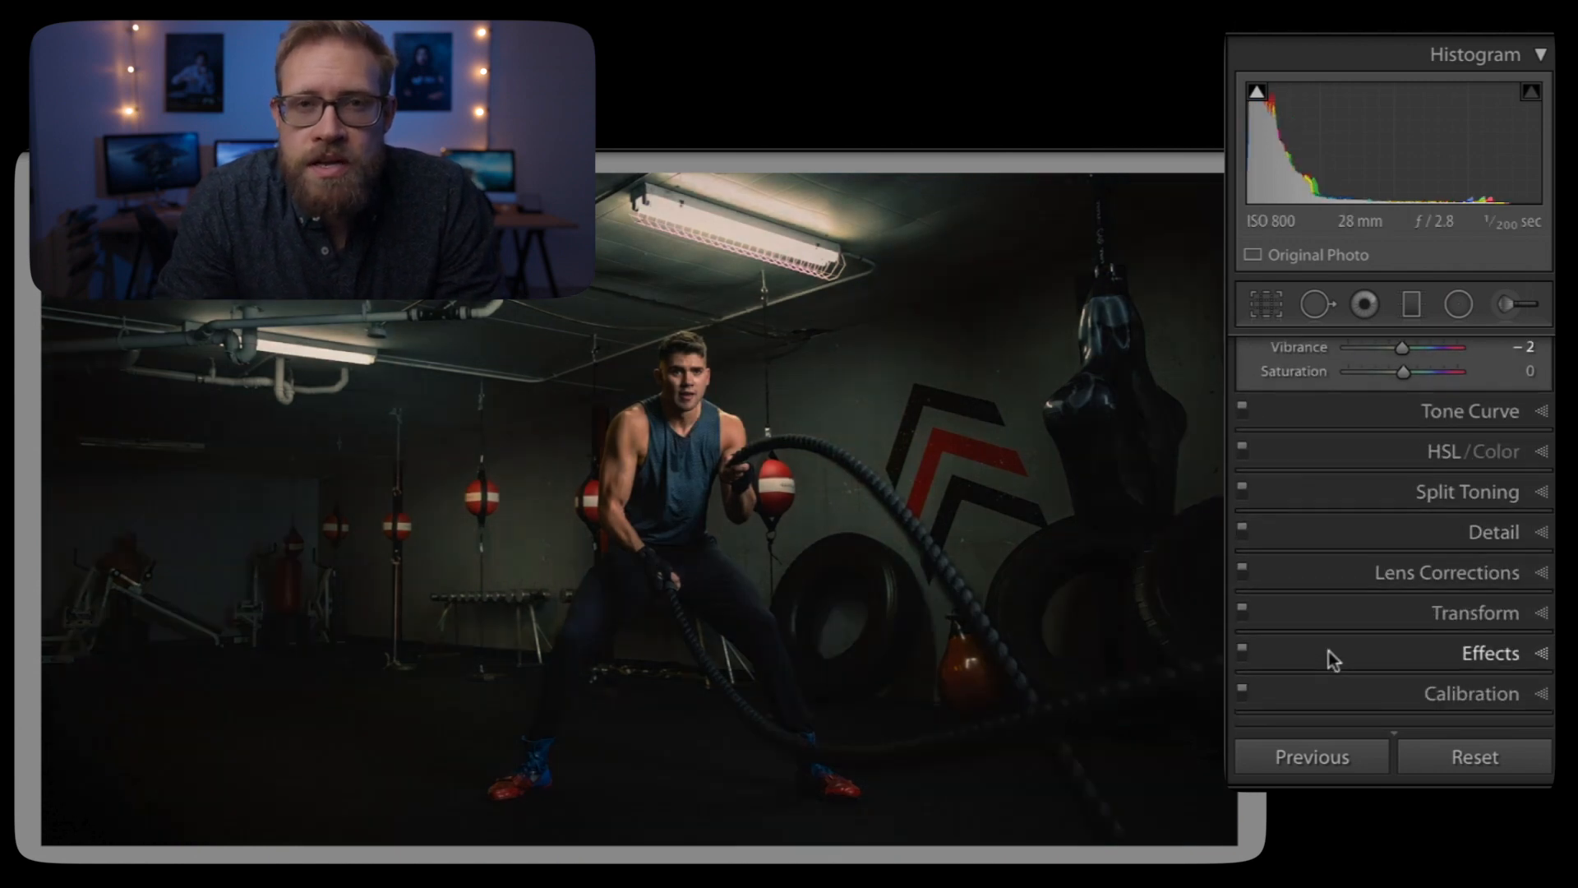
{"action": "left_click", "coordinate": [1537, 419]}
{"action": "scroll", "coordinate": [1517, 524], "scroll_direction": "down", "scroll_amount": 2}
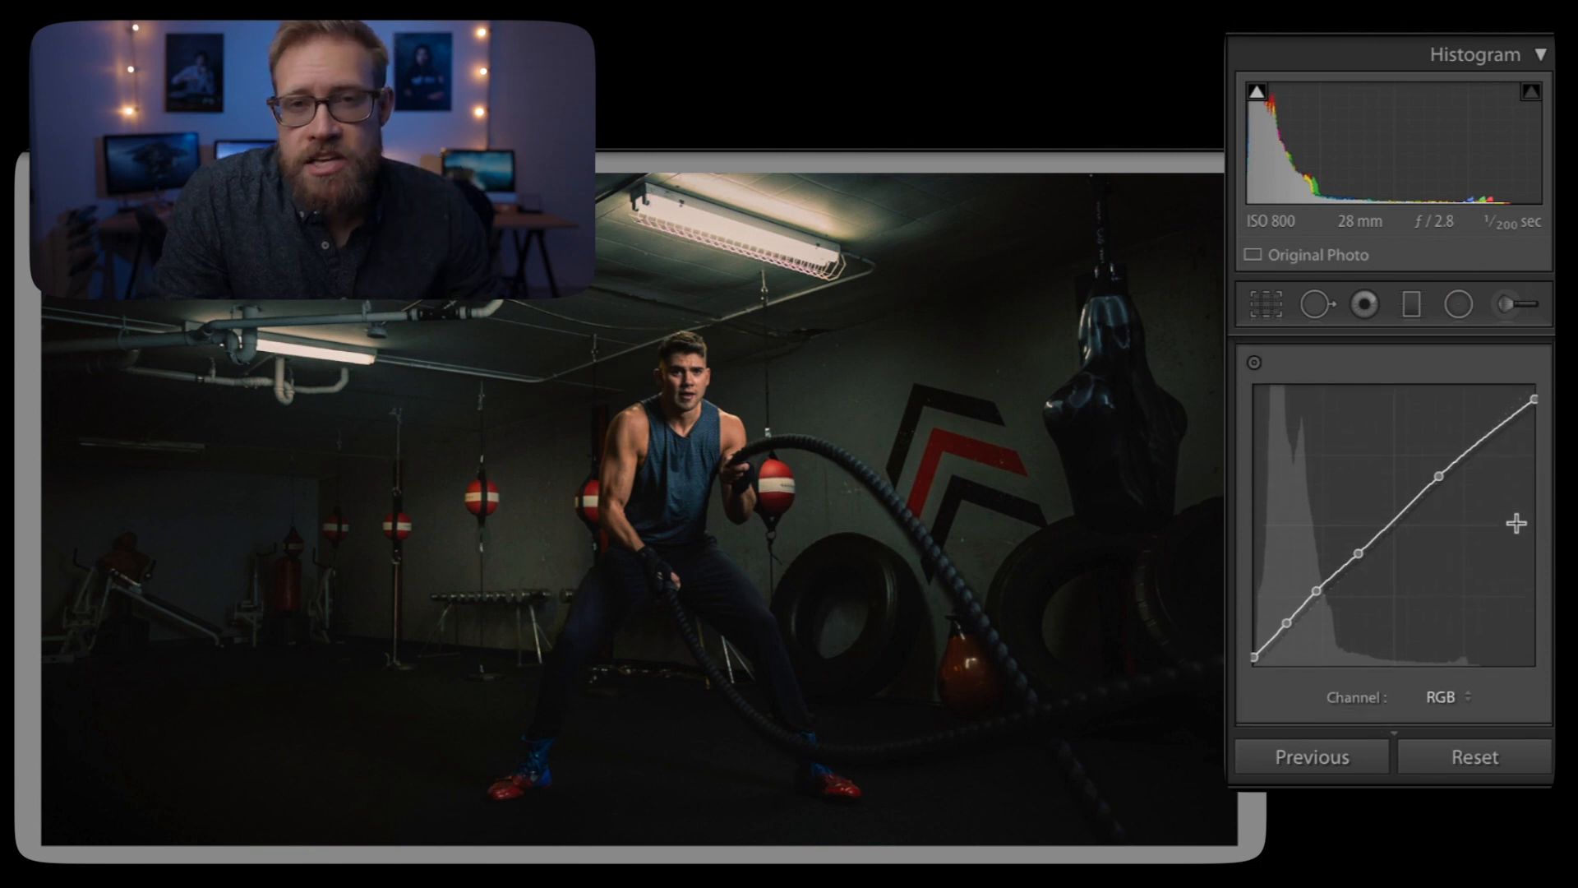
{"action": "scroll", "coordinate": [1517, 523], "scroll_direction": "up", "scroll_amount": 1}
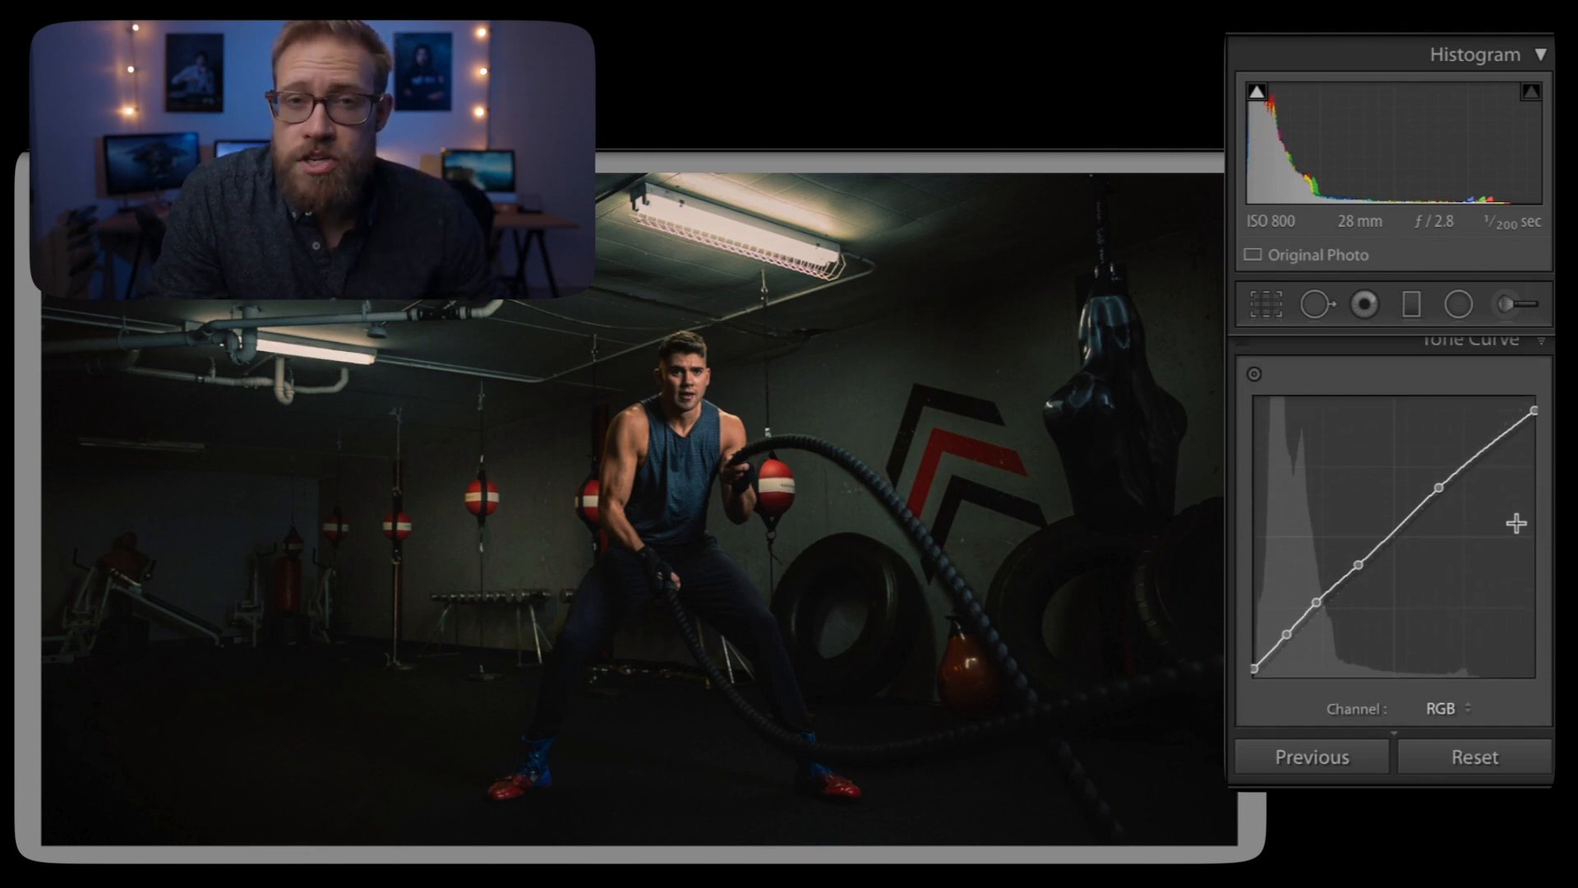
Step: Switch to the black-to-white gradient image and shape its RGB curve into a steep S with lowered shadows and raised highlights
{"action": "key", "text": "Right"}
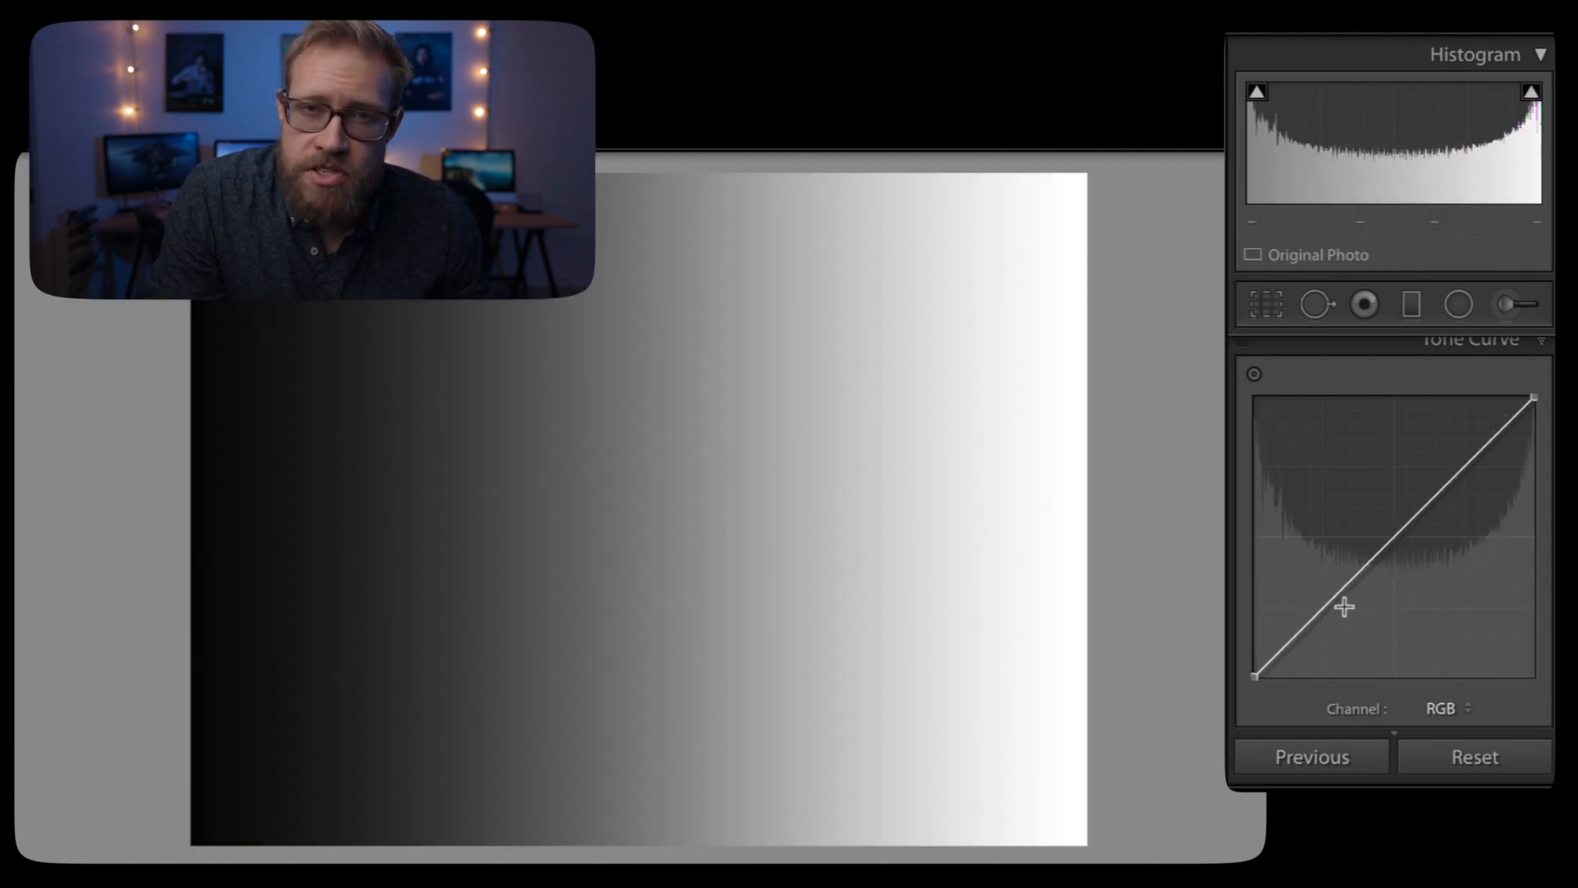
{"action": "left_click_drag", "start_coordinate": [1340, 605], "coordinate": [1336, 618]}
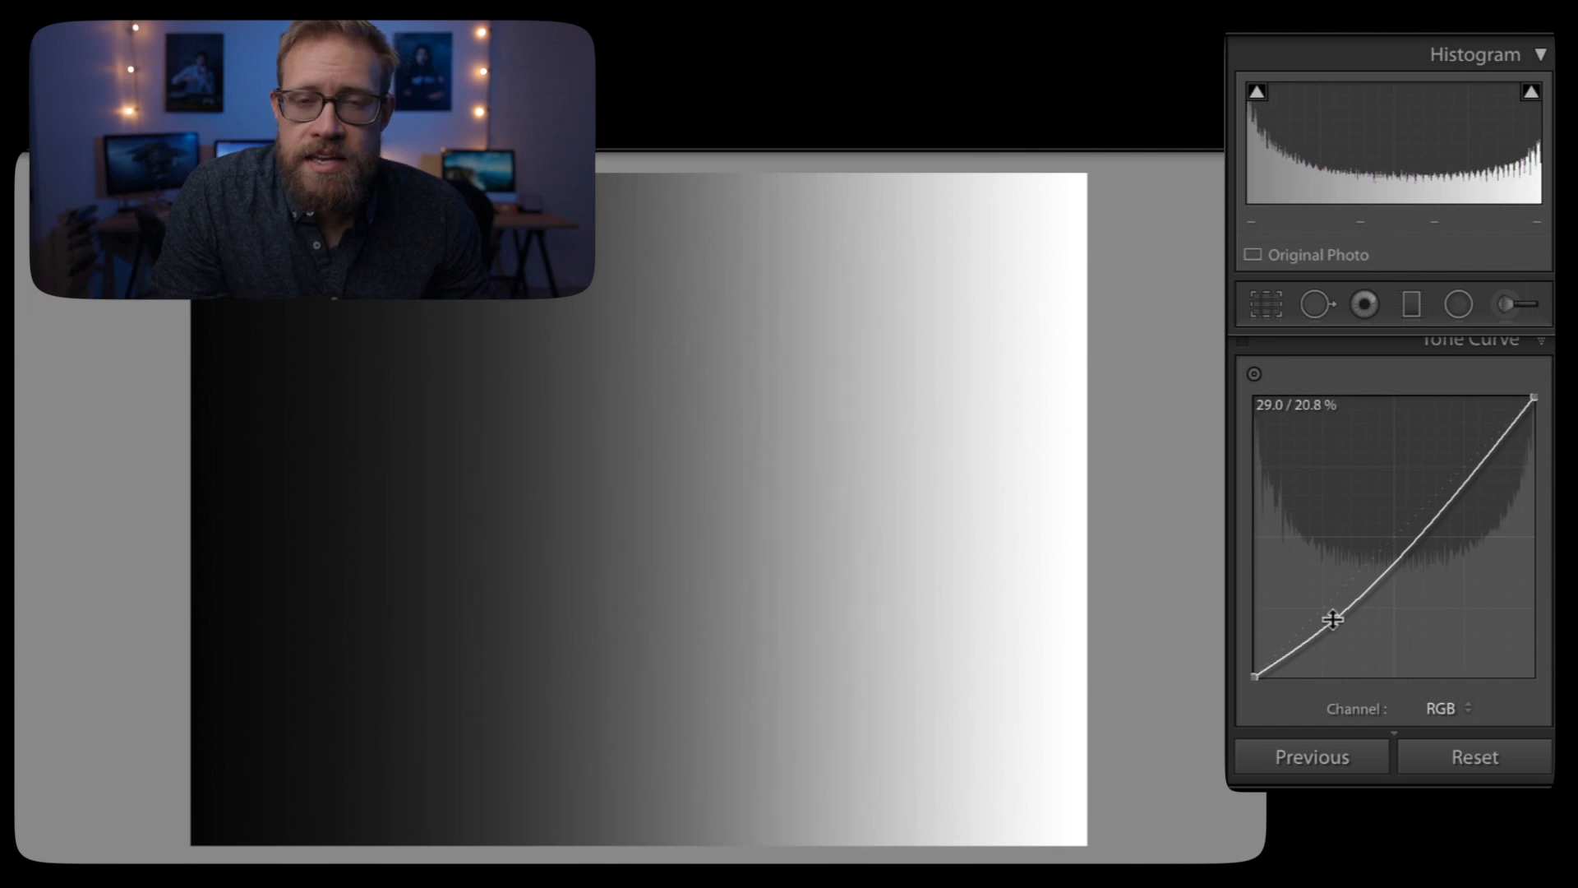
{"action": "left_click_drag", "start_coordinate": [1411, 558], "coordinate": [1434, 472]}
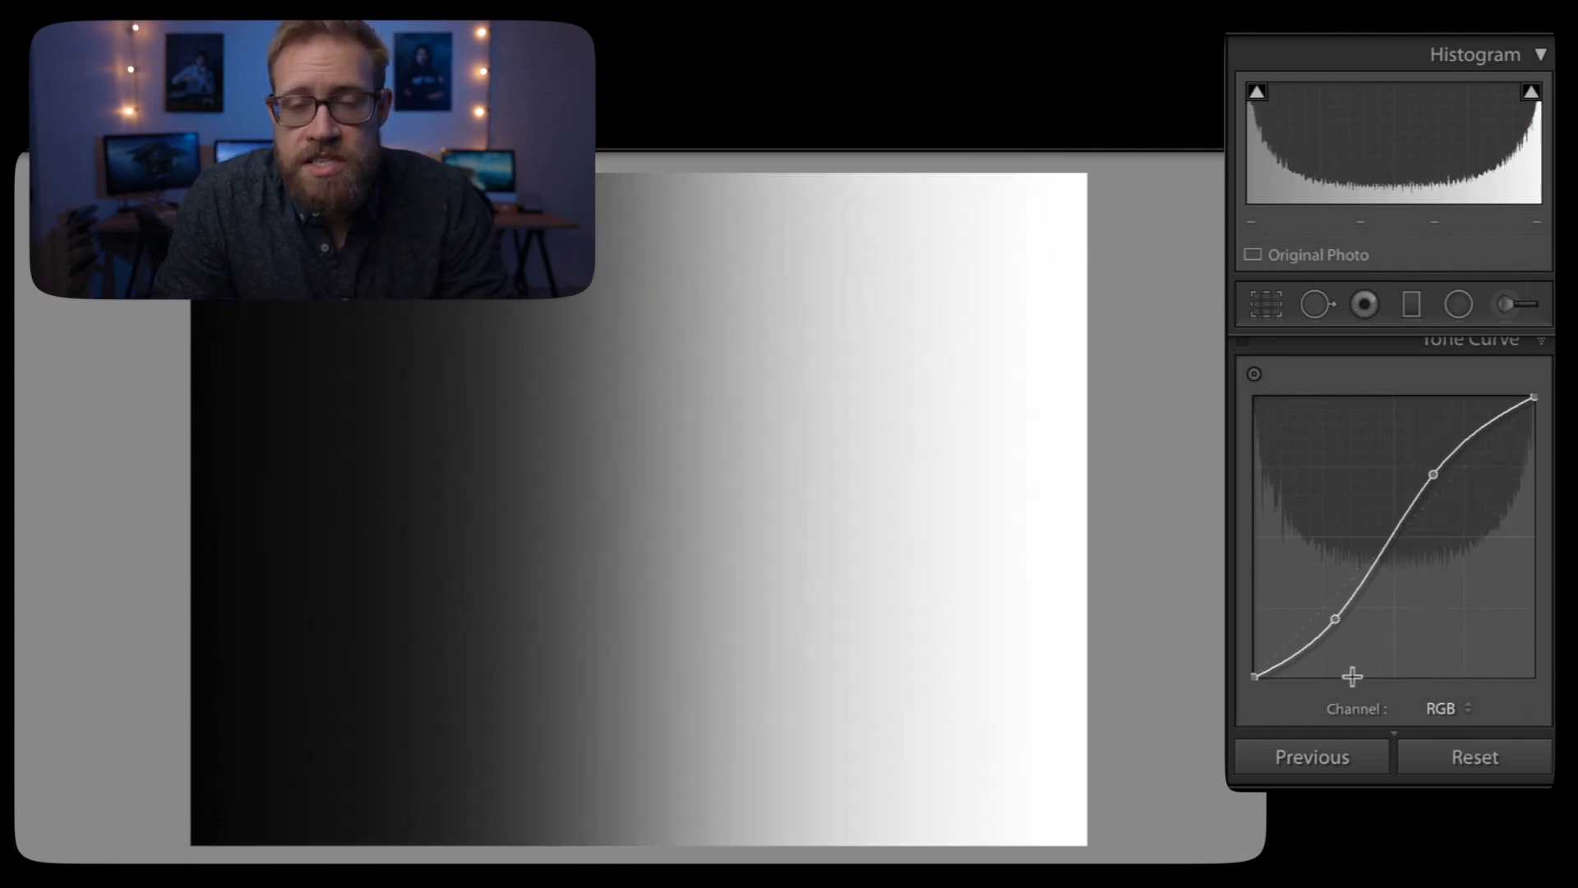
{"action": "left_click_drag", "start_coordinate": [1341, 622], "coordinate": [1331, 645]}
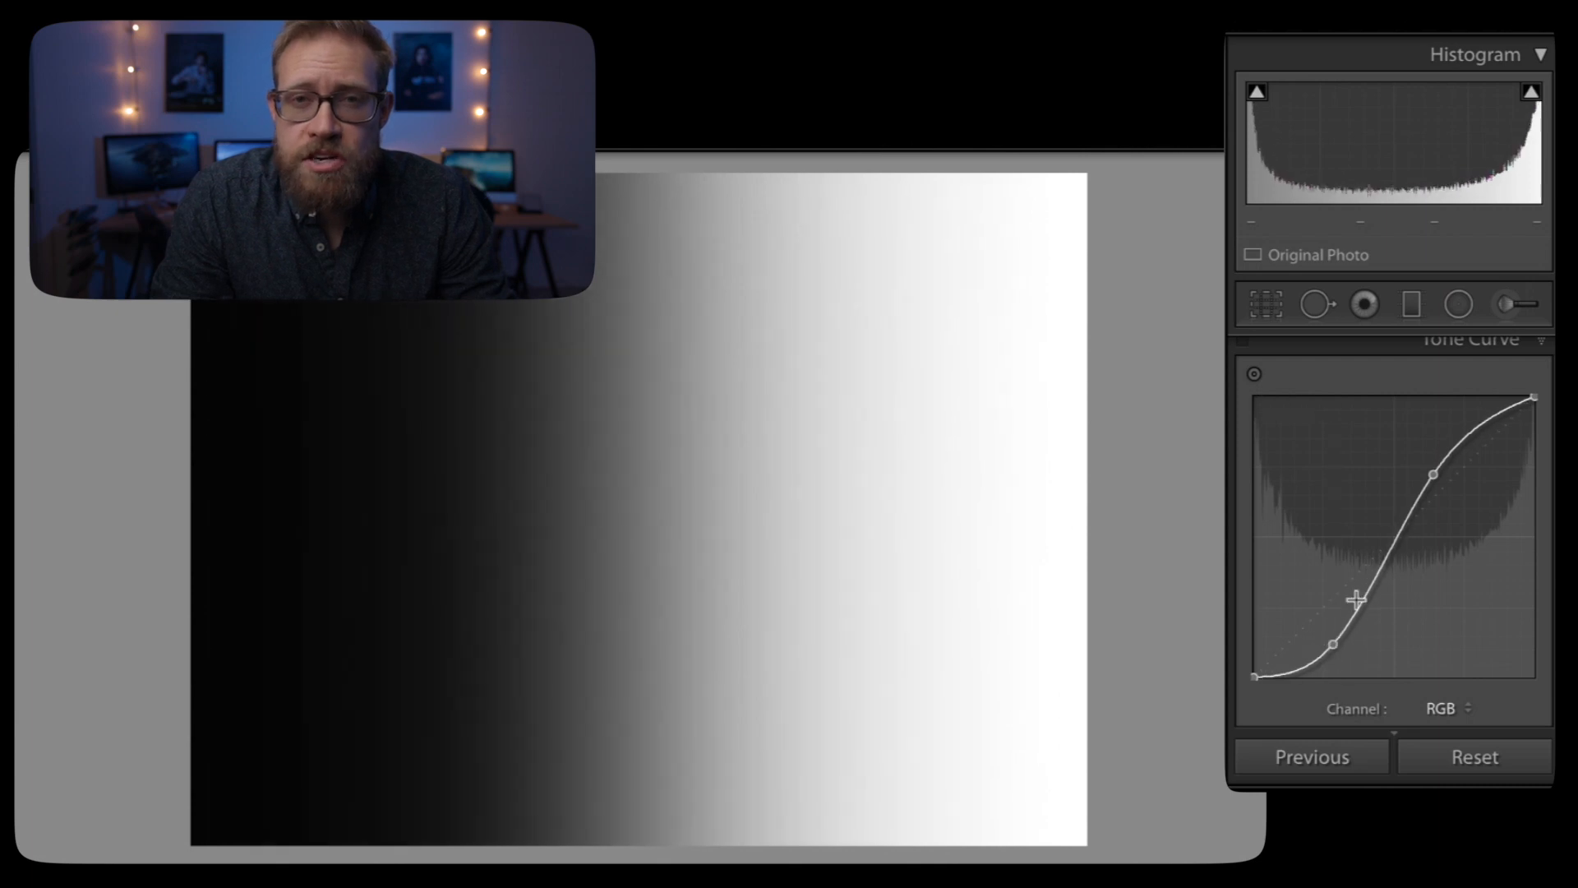
{"action": "left_click_drag", "start_coordinate": [1434, 473], "coordinate": [1439, 452]}
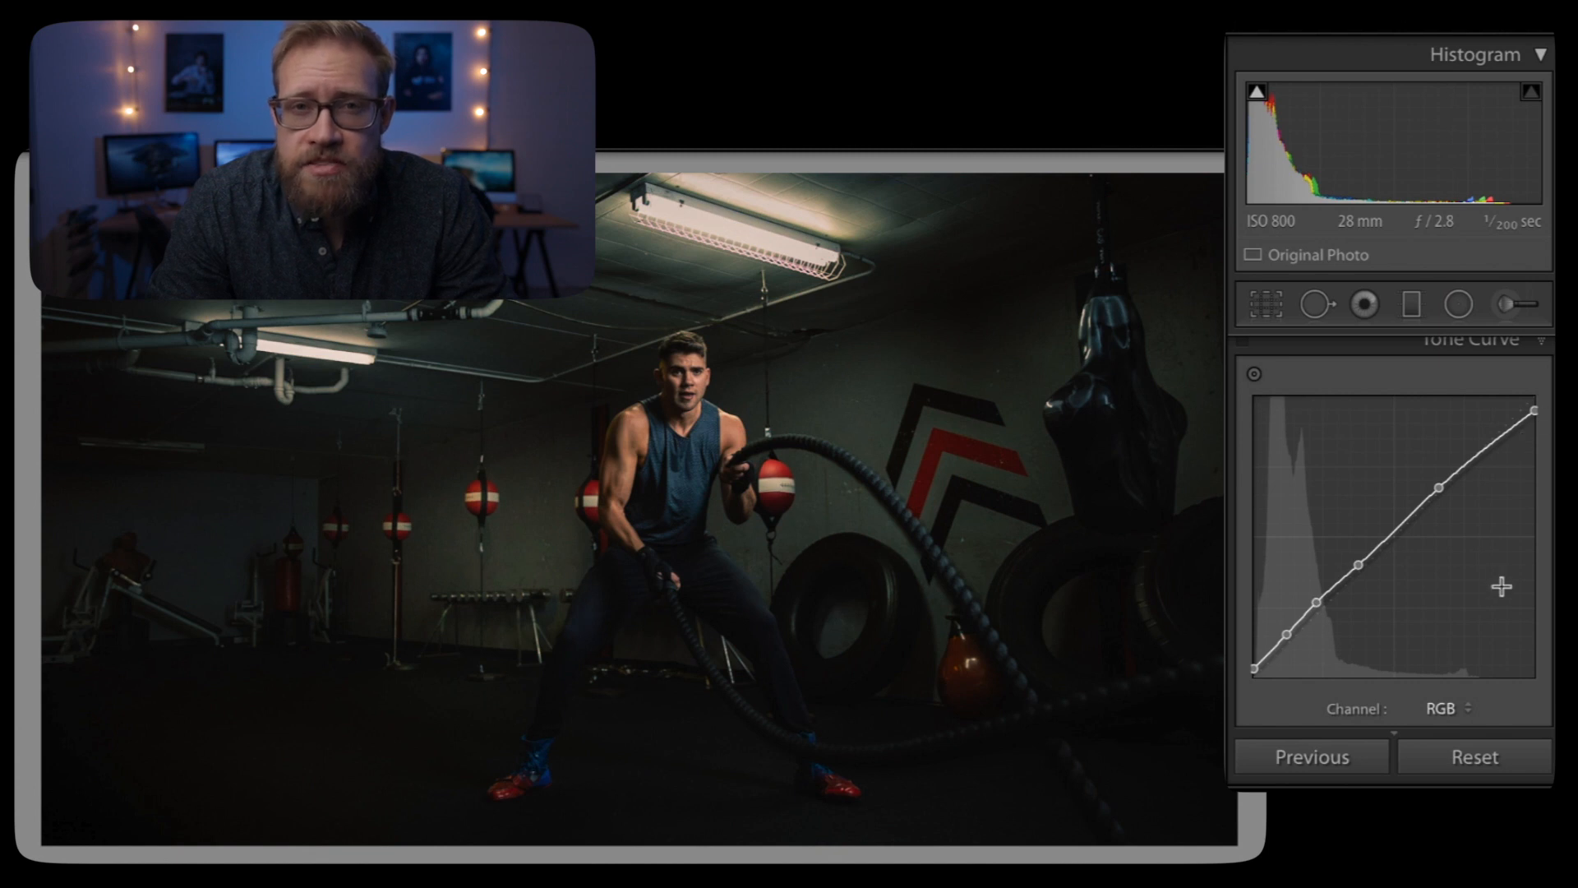
Step: Compare the gym photo with the Tone Curve adjustments disabled and enabled
{"action": "scroll", "coordinate": [1245, 360], "scroll_direction": "up", "scroll_amount": 1}
{"action": "left_click", "coordinate": [1244, 360]}
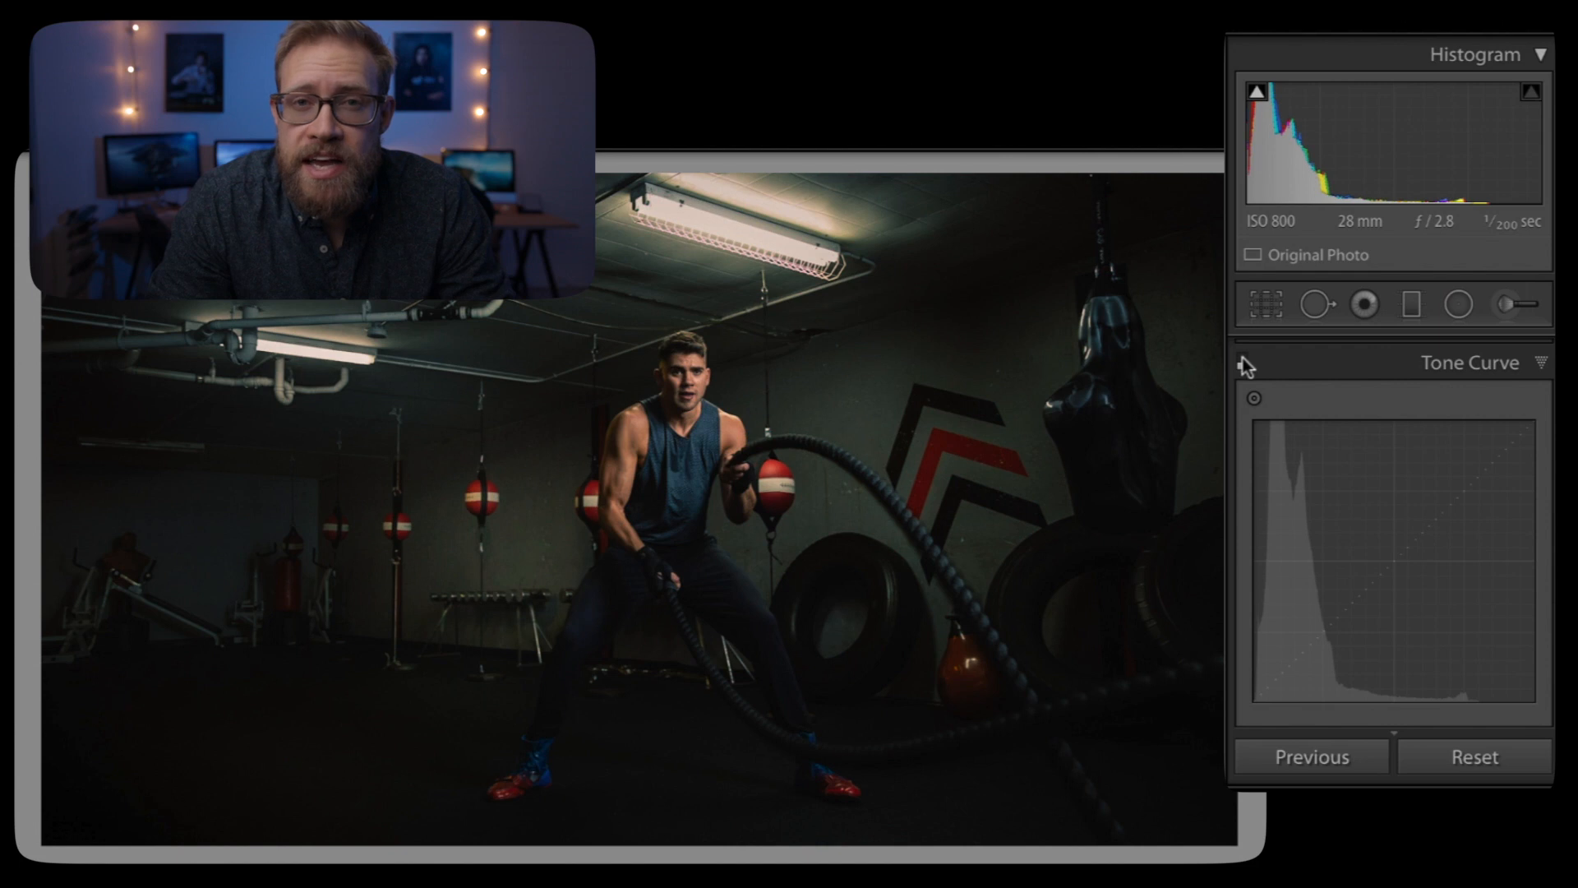
{"action": "left_click", "coordinate": [1243, 359]}
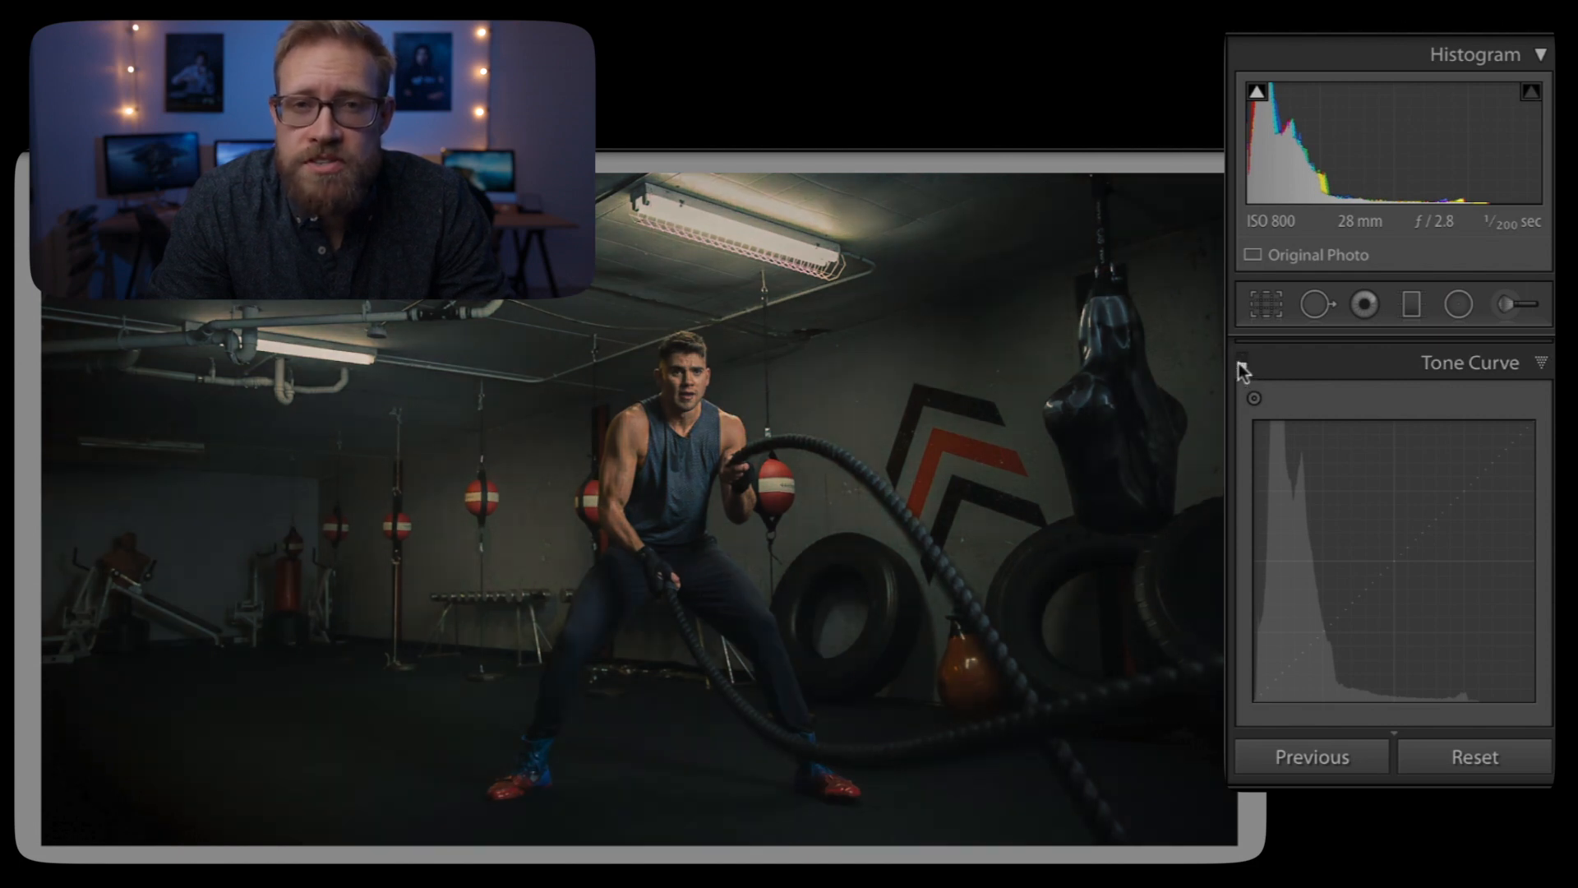
{"action": "left_click", "coordinate": [1241, 363]}
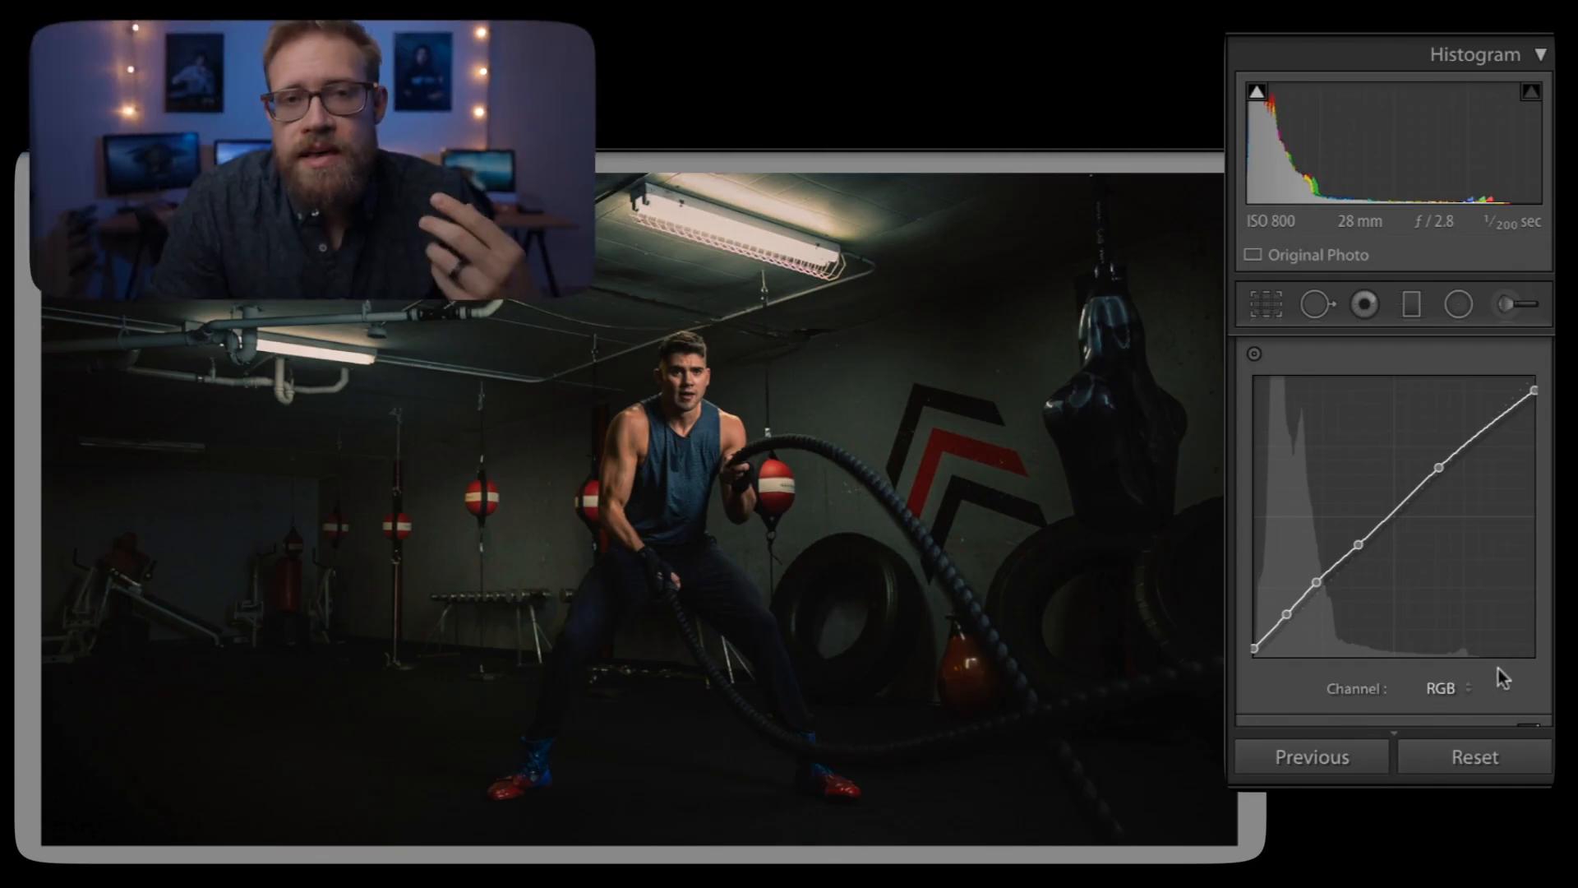
Step: Try lowering the midtone point of the Red channel curve, and undo the change
{"action": "left_click", "coordinate": [1457, 688]}
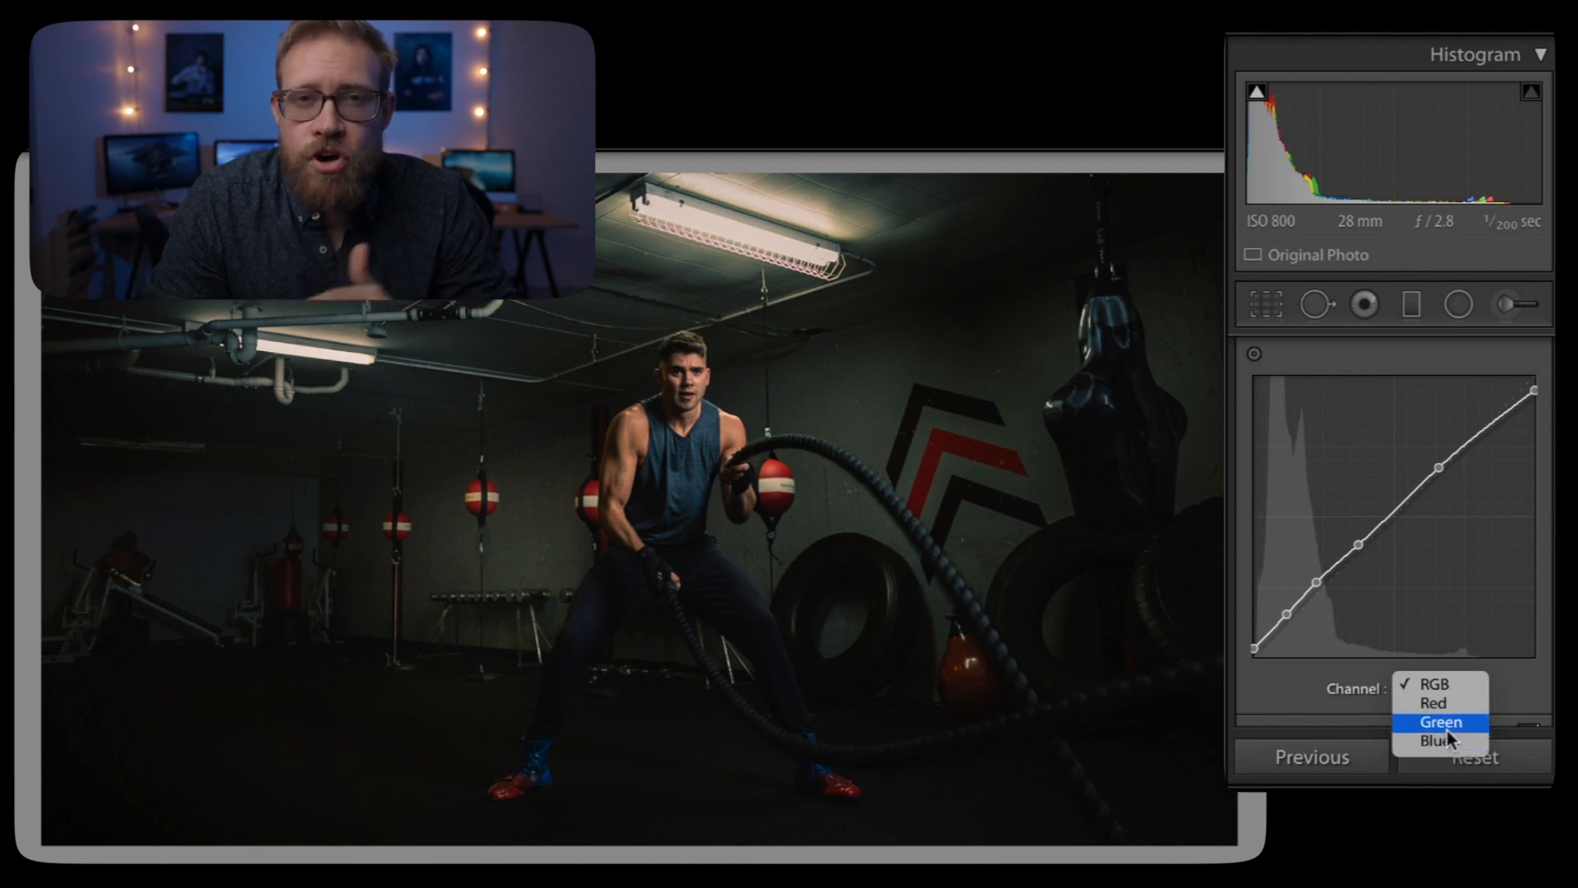
{"action": "left_click", "coordinate": [1447, 707]}
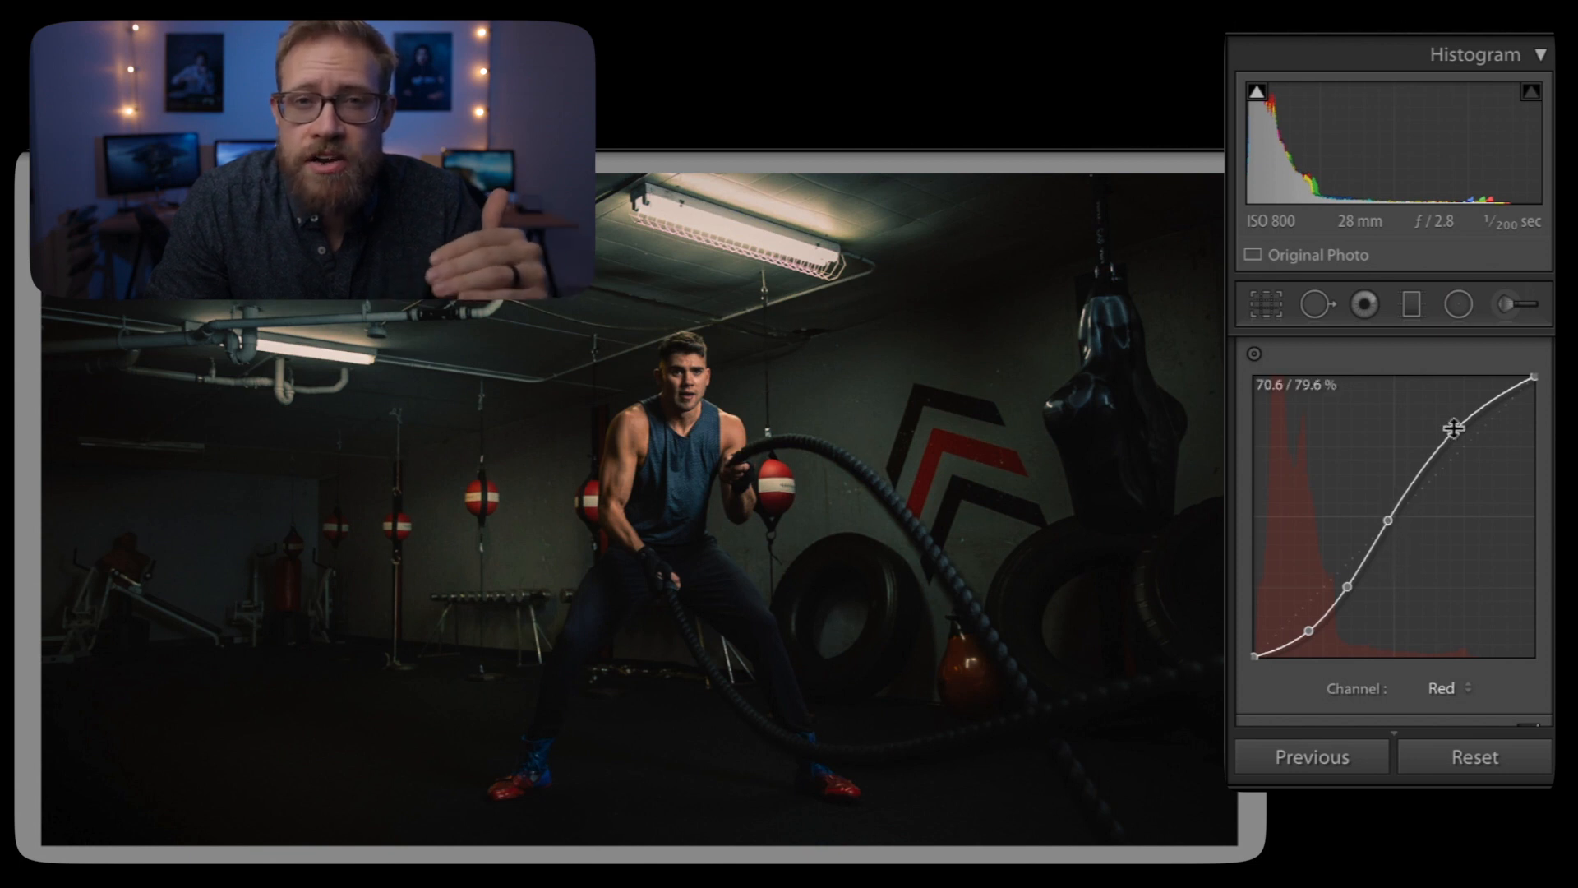
{"action": "mouse_move", "coordinate": [1451, 433]}
{"action": "left_mouse_down"}
{"action": "mouse_move", "coordinate": [1453, 400]}
{"action": "mouse_move", "coordinate": [1453, 429]}
{"action": "left_mouse_up"}
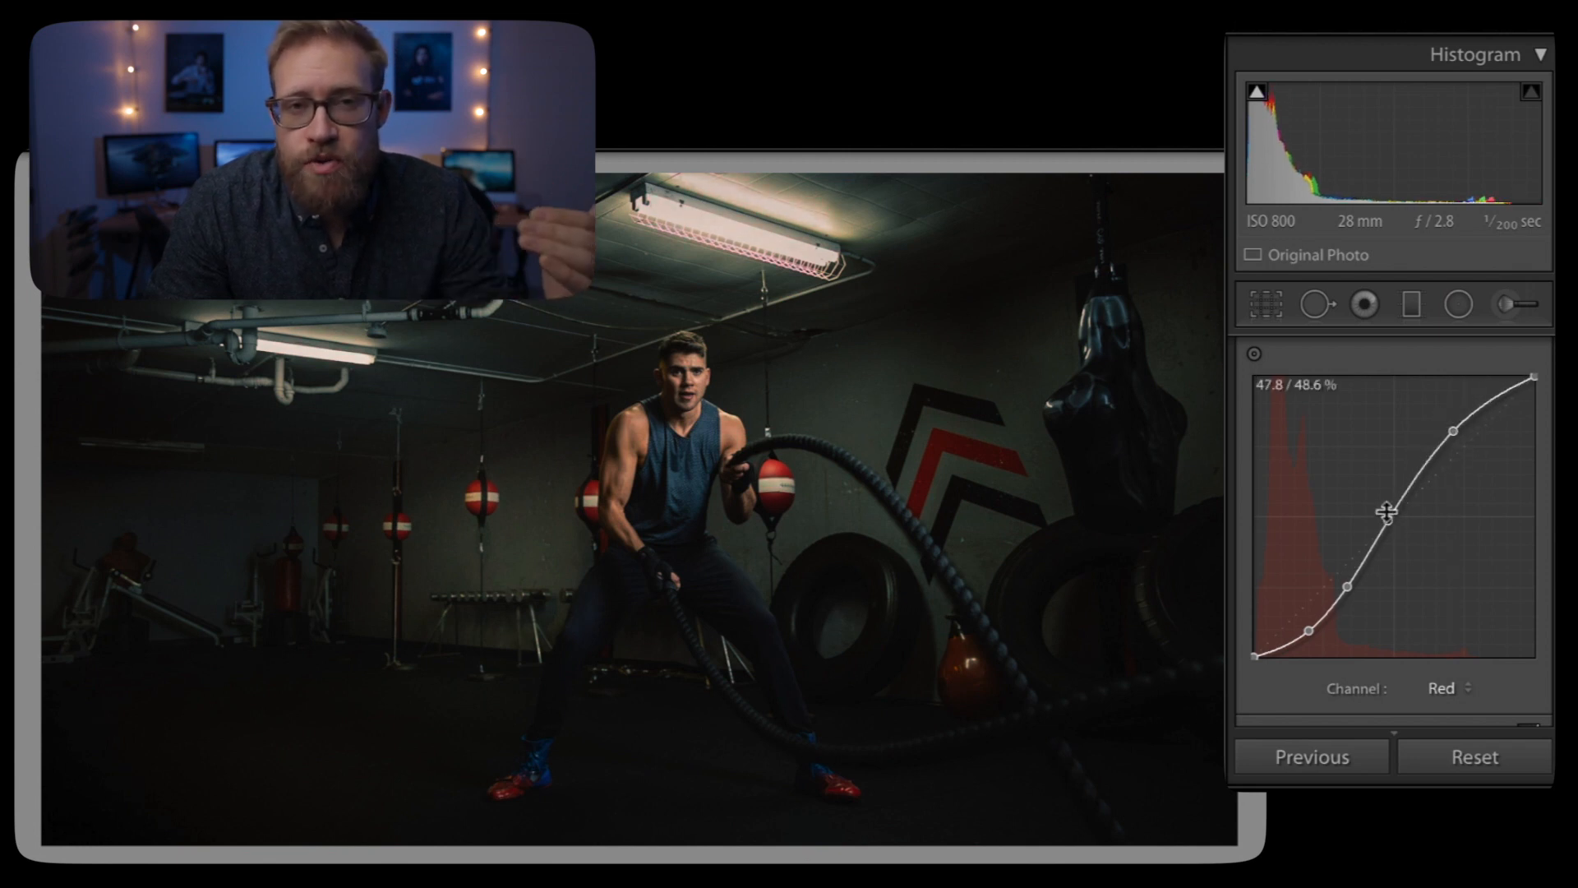
{"action": "left_click_drag", "start_coordinate": [1386, 526], "coordinate": [1390, 569]}
{"action": "key", "text": "ctrl+z"}
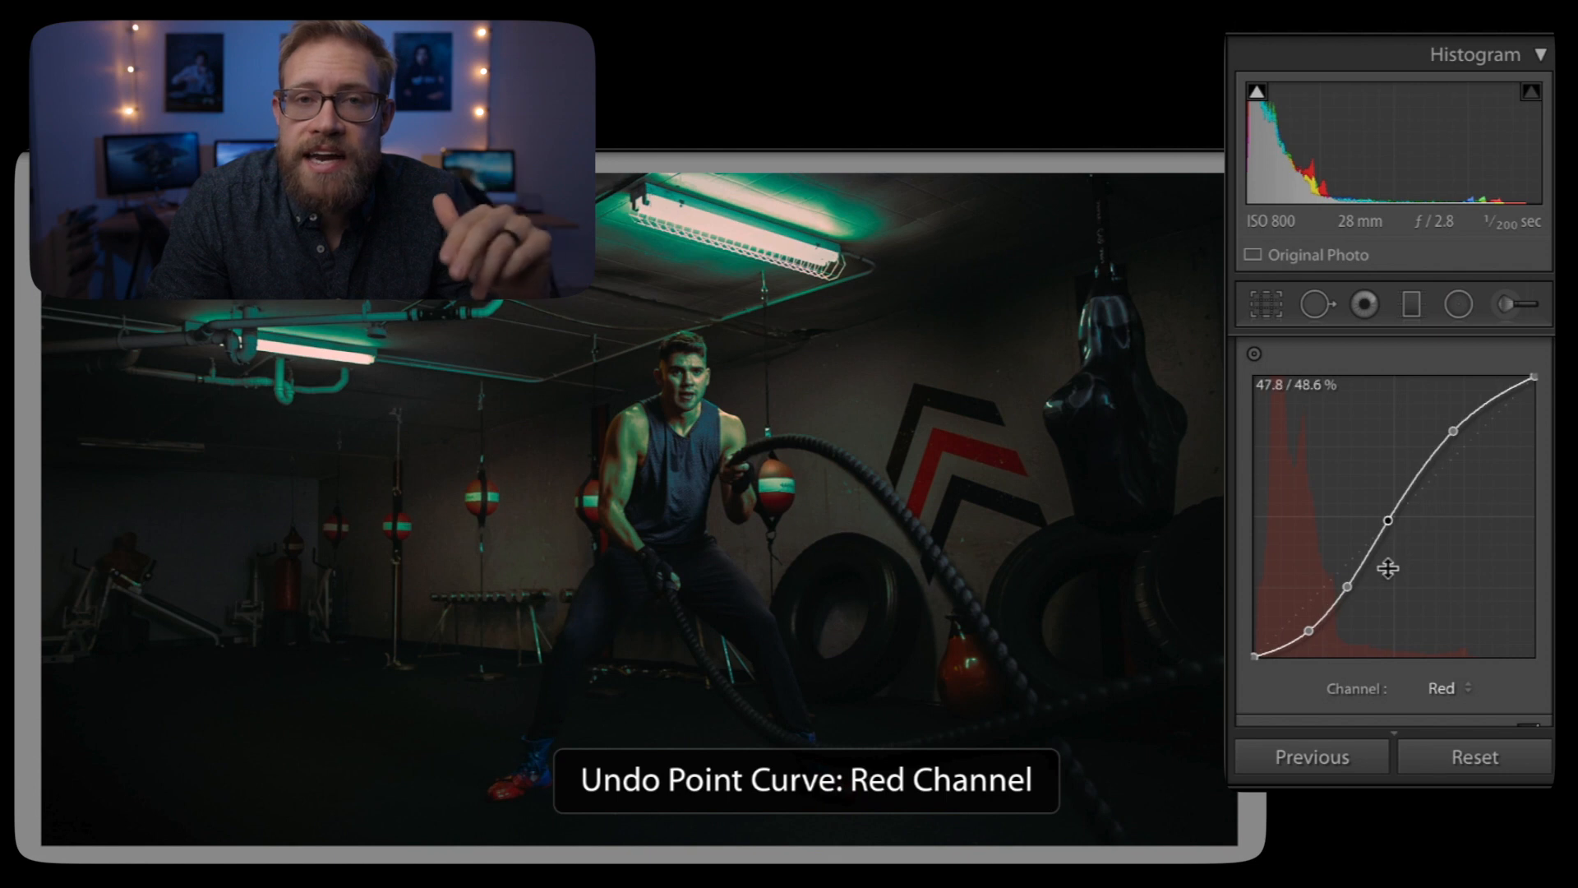
Step: Examine the shapes of the Green and Blue channel curves, and return to the Red channel
{"action": "left_click", "coordinate": [1443, 688]}
{"action": "left_click", "coordinate": [1451, 705]}
{"action": "left_click", "coordinate": [1452, 690]}
{"action": "left_click", "coordinate": [1447, 703]}
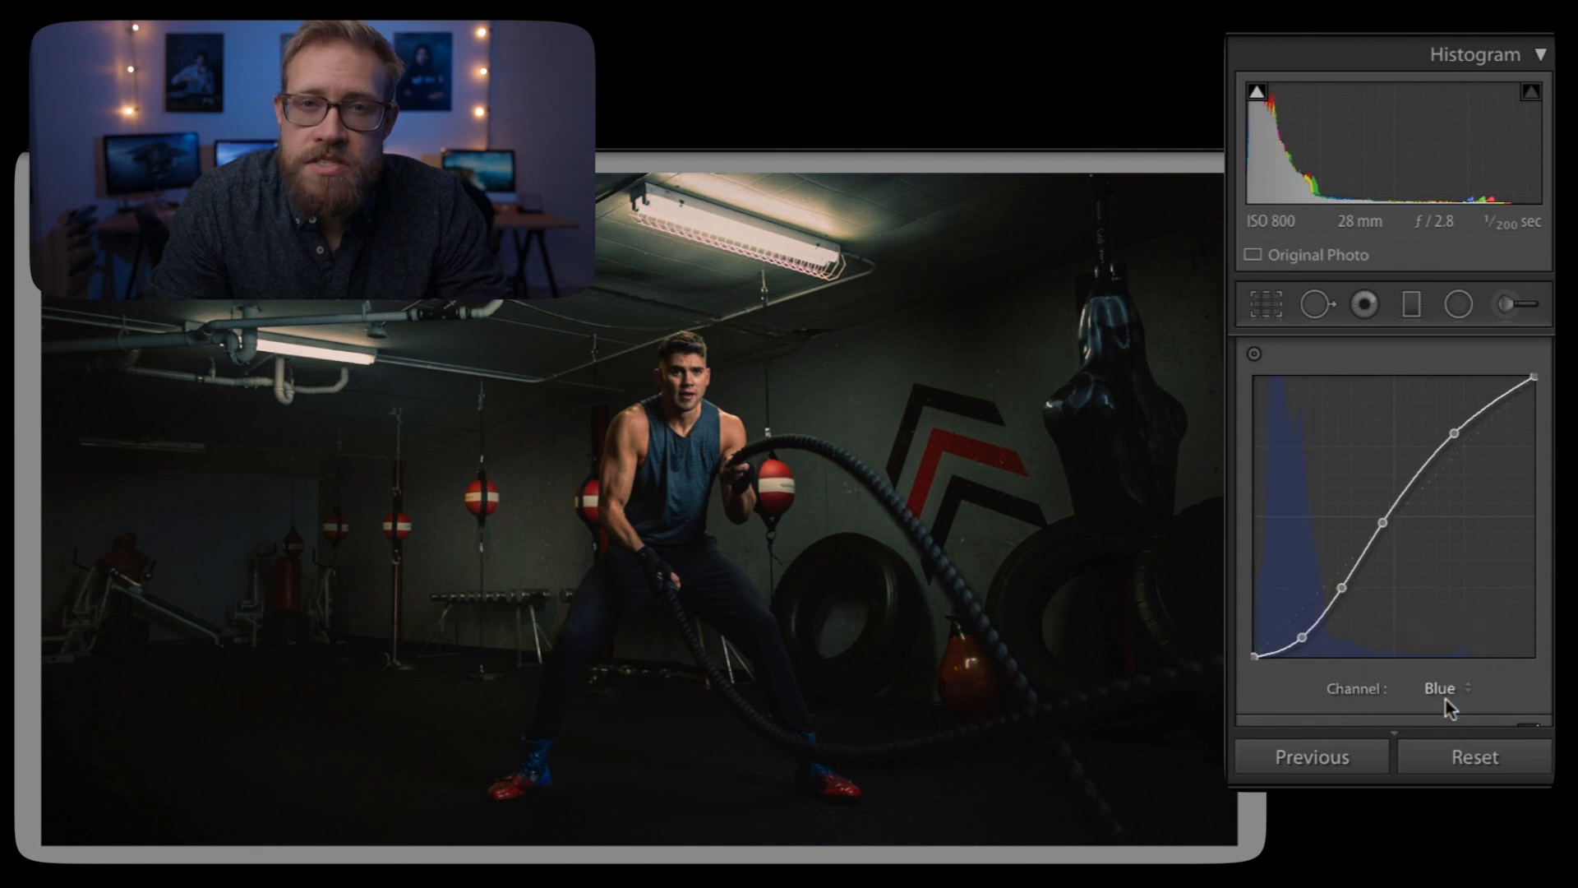
{"action": "left_click", "coordinate": [1443, 688]}
{"action": "left_click", "coordinate": [1444, 670]}
{"action": "left_click", "coordinate": [1445, 687]}
{"action": "left_click", "coordinate": [1443, 667]}
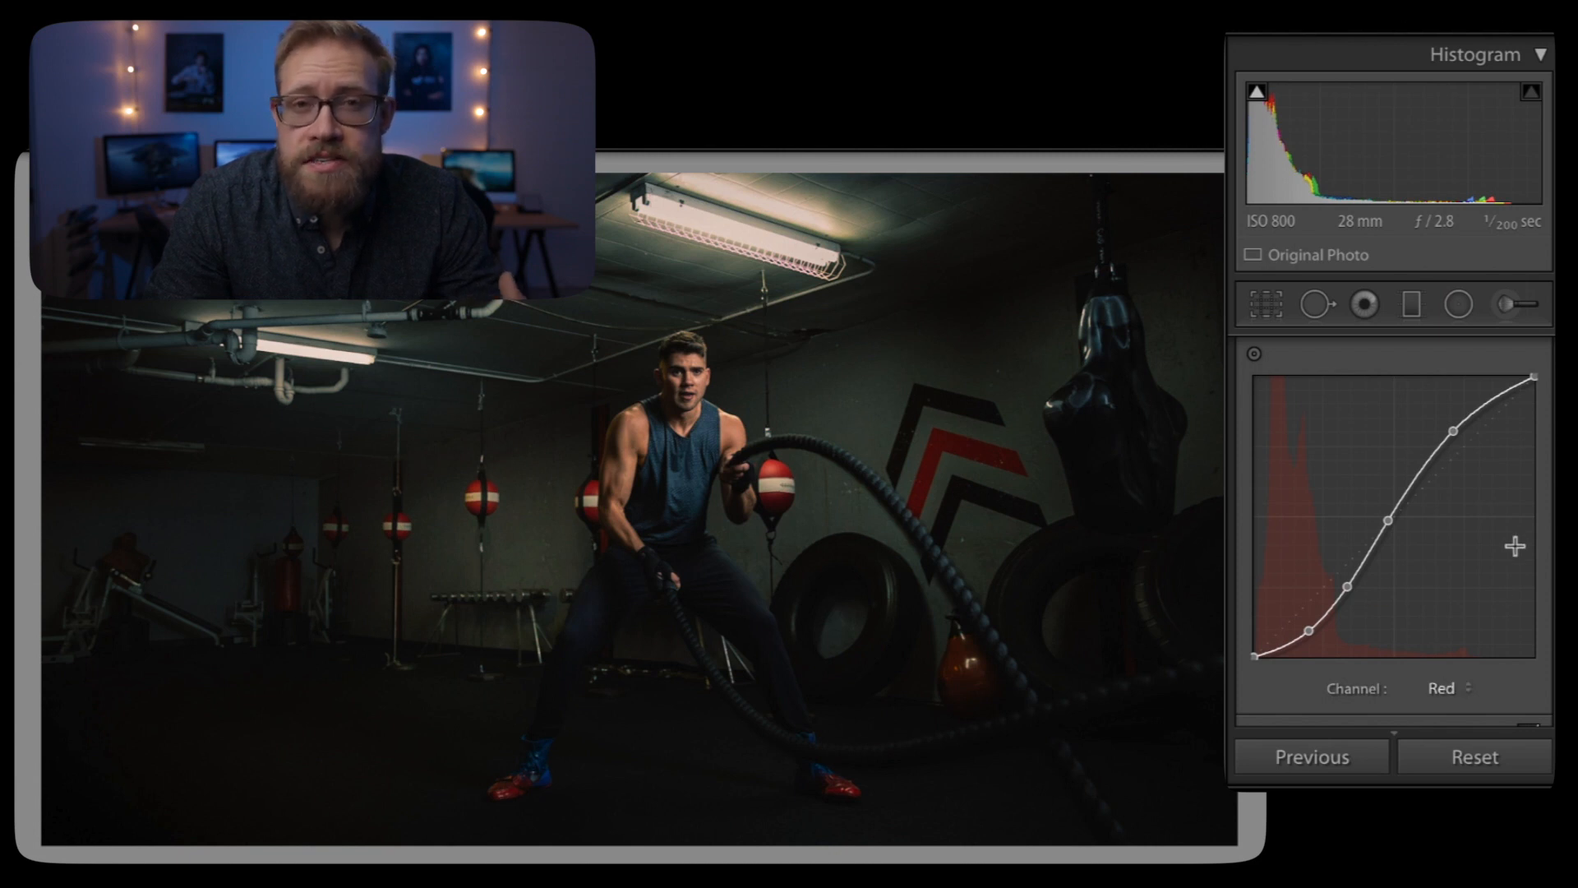
Step: Try fading the RGB curve by raising the black point, lowering the white point to about 85.5 % and lifting the highlight point
{"action": "left_click", "coordinate": [1440, 677]}
{"action": "left_click", "coordinate": [1432, 658]}
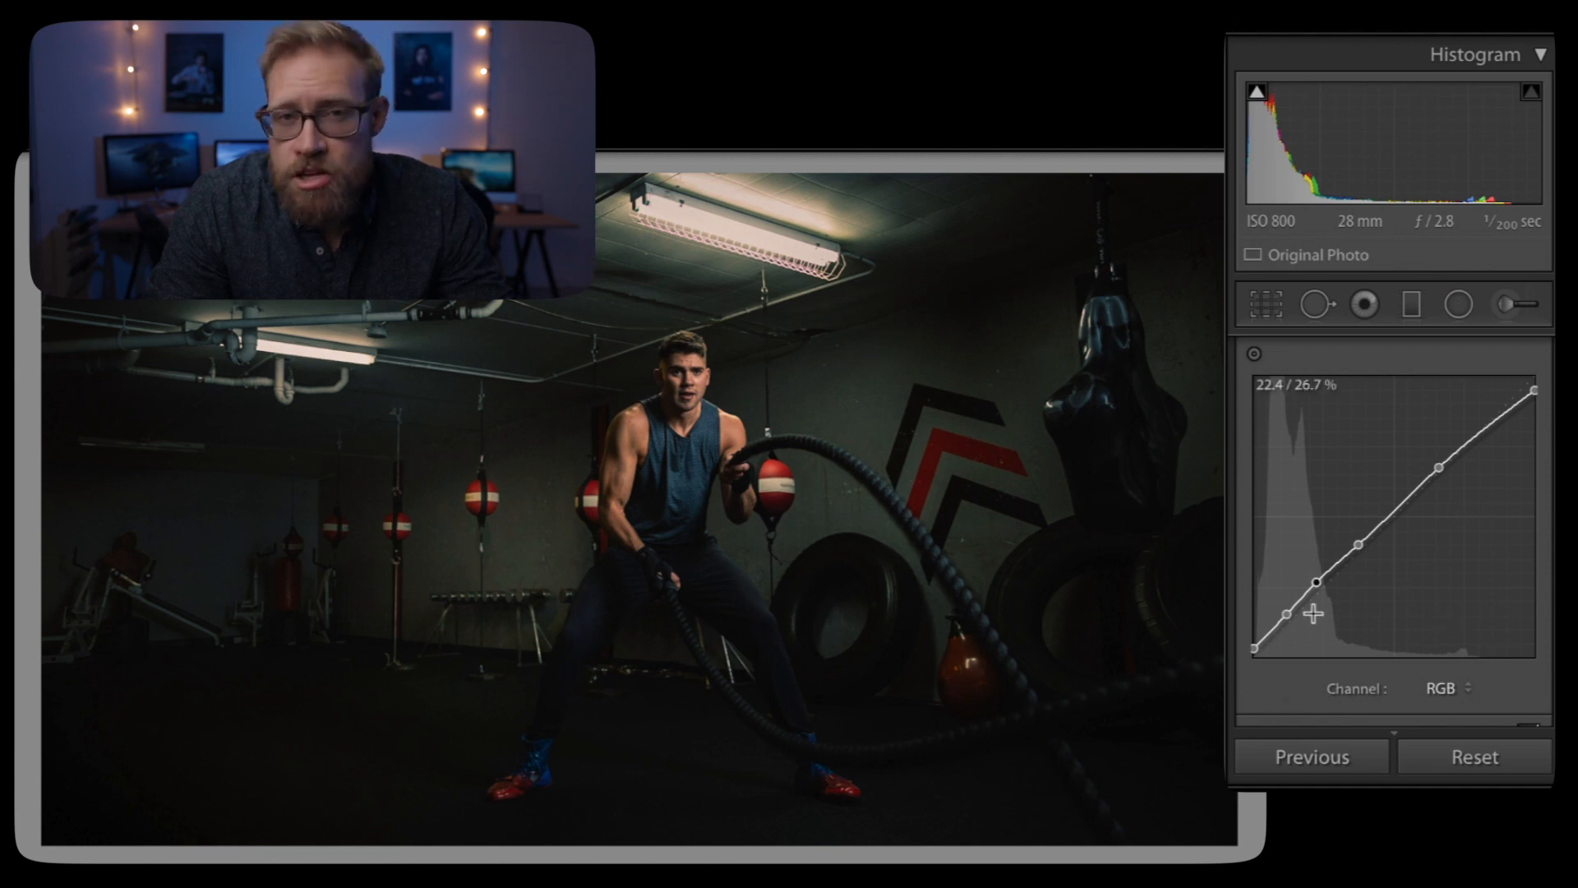
{"action": "left_click_drag", "start_coordinate": [1255, 648], "coordinate": [1252, 631]}
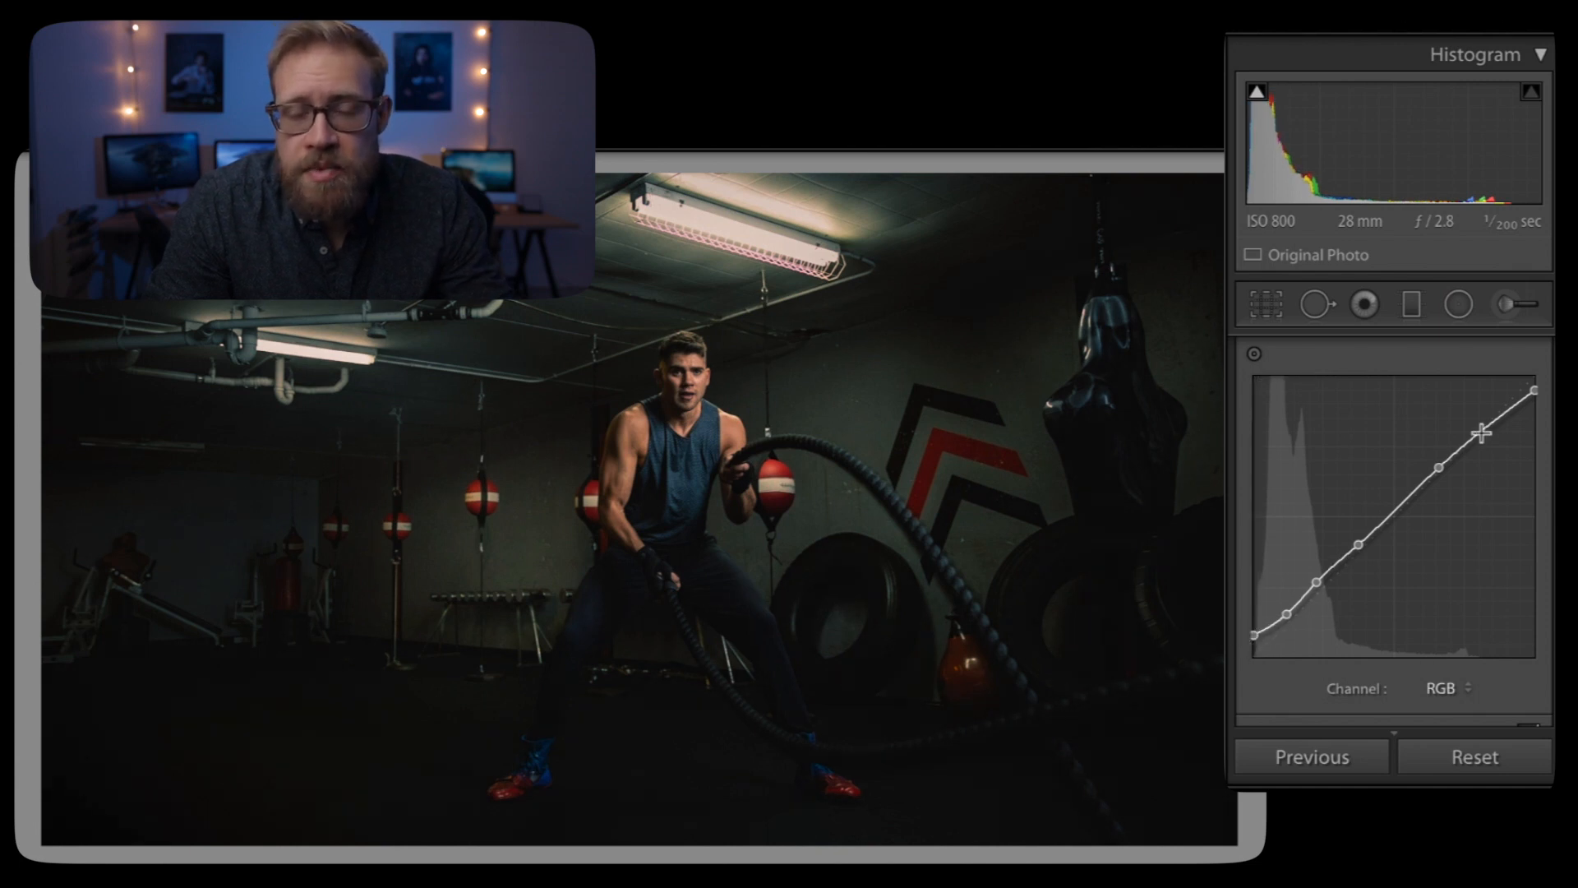
{"action": "left_click_drag", "start_coordinate": [1533, 393], "coordinate": [1534, 418]}
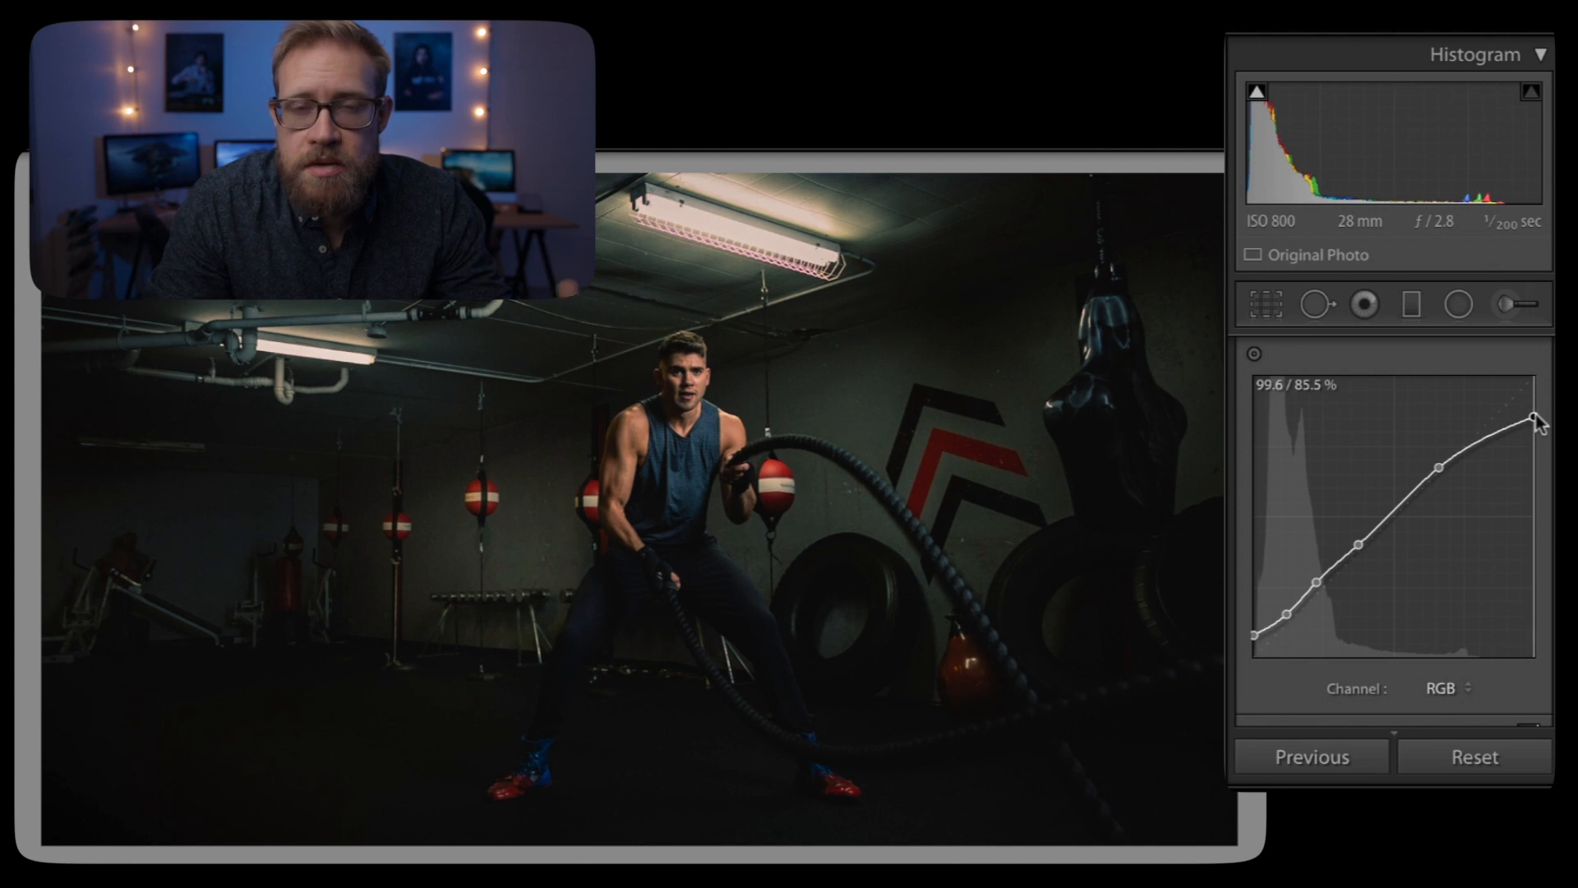
{"action": "mouse_move", "coordinate": [1440, 467]}
{"action": "left_mouse_down"}
{"action": "mouse_move", "coordinate": [1438, 482]}
{"action": "mouse_move", "coordinate": [1437, 453]}
{"action": "left_mouse_up"}
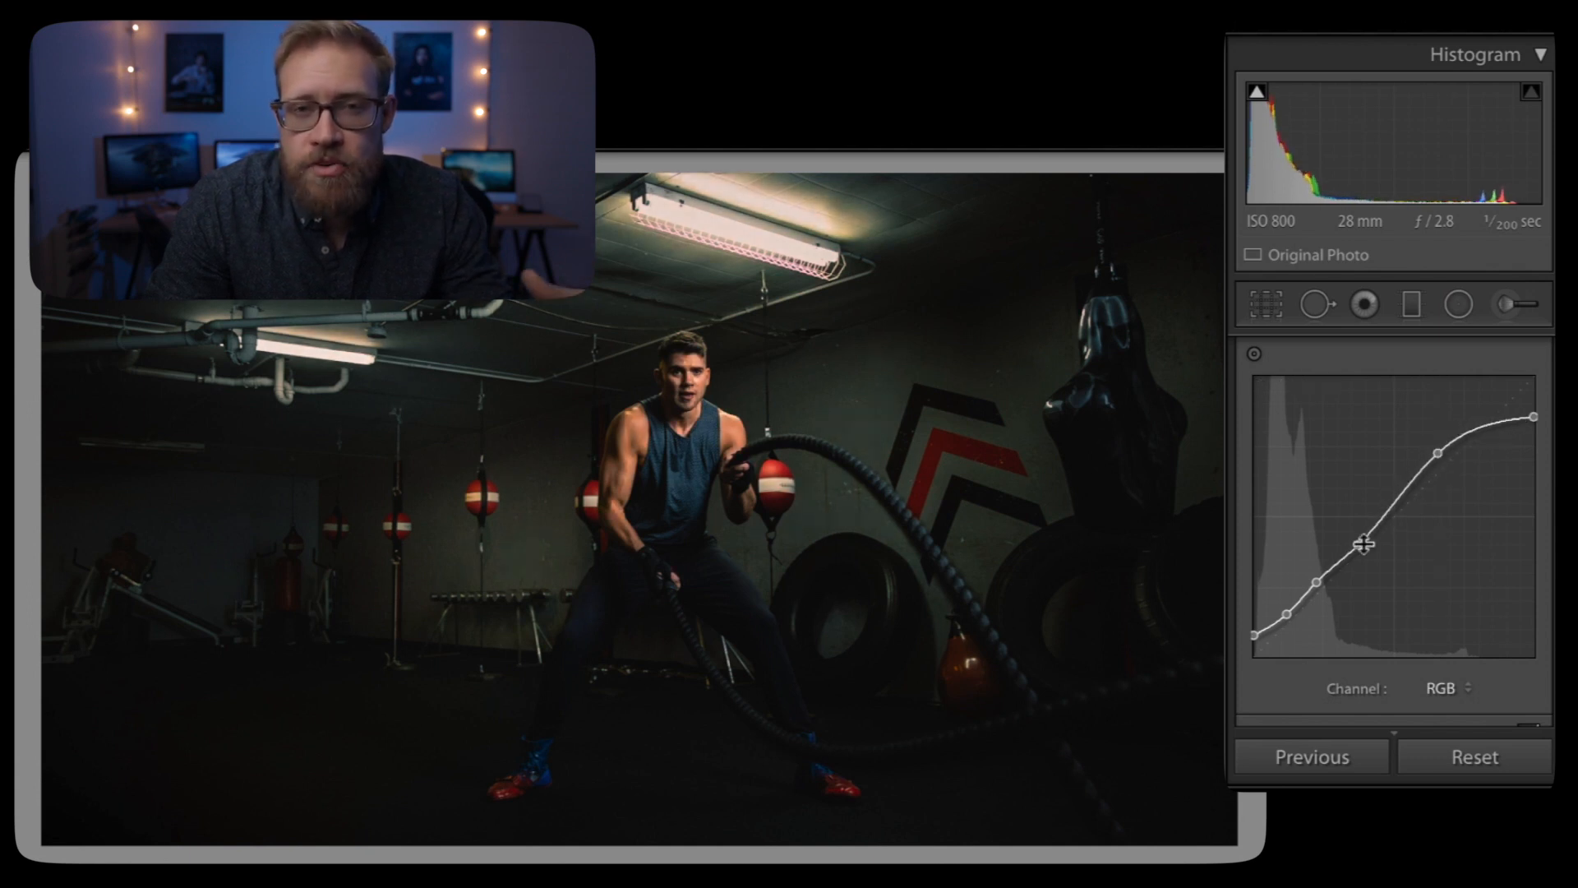
{"action": "left_click_drag", "start_coordinate": [1288, 614], "coordinate": [1252, 652]}
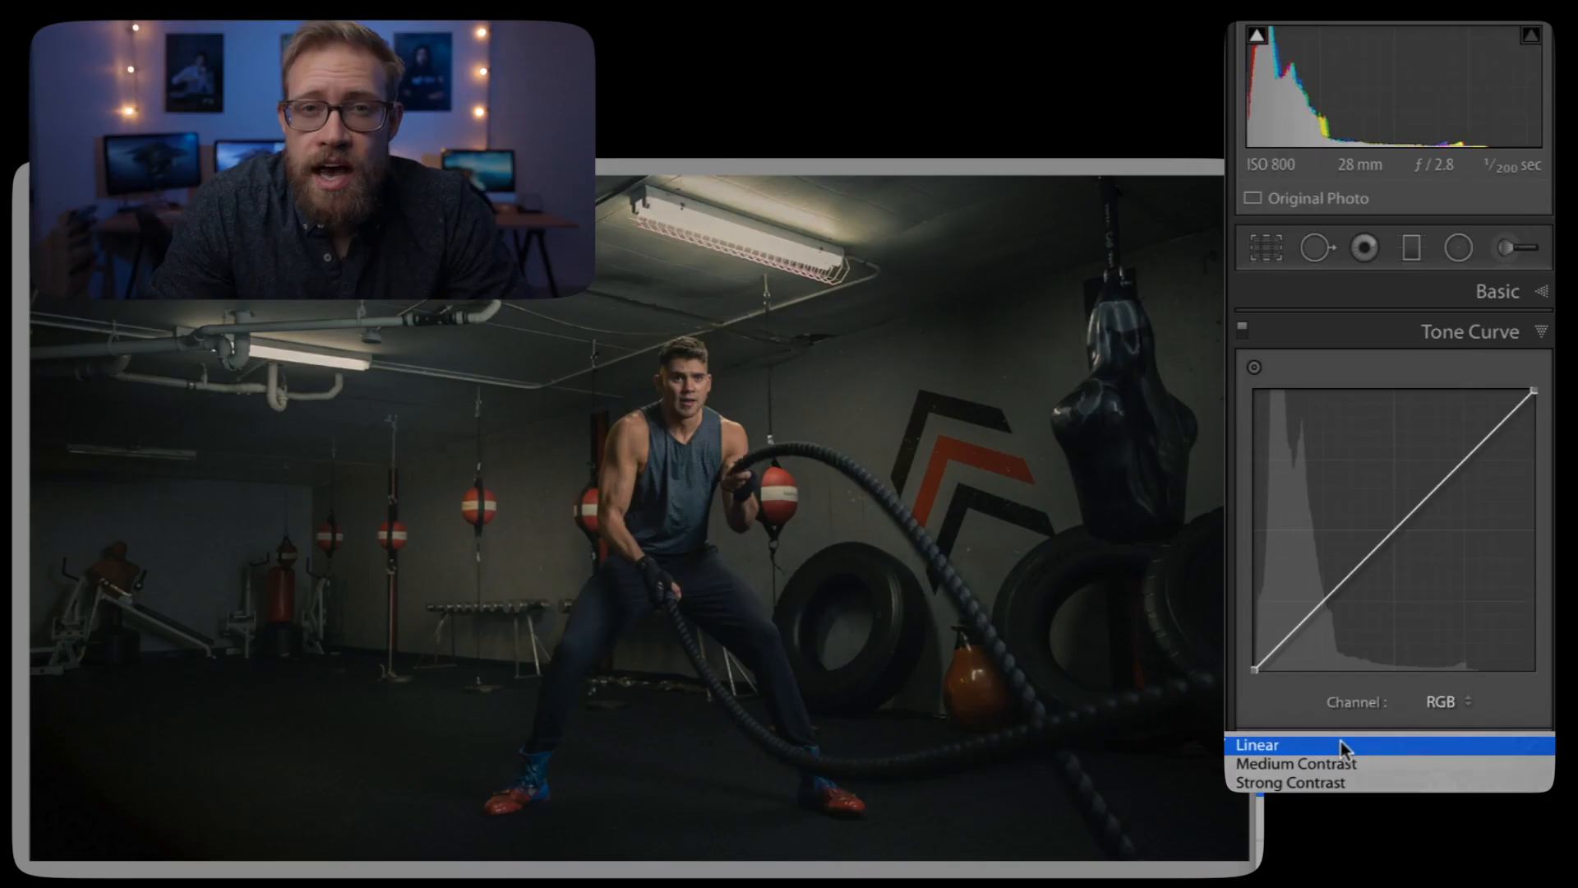
Step: Set the point curve to Linear and try a Contrast of +52 for comparison
{"action": "left_click", "coordinate": [1343, 746]}
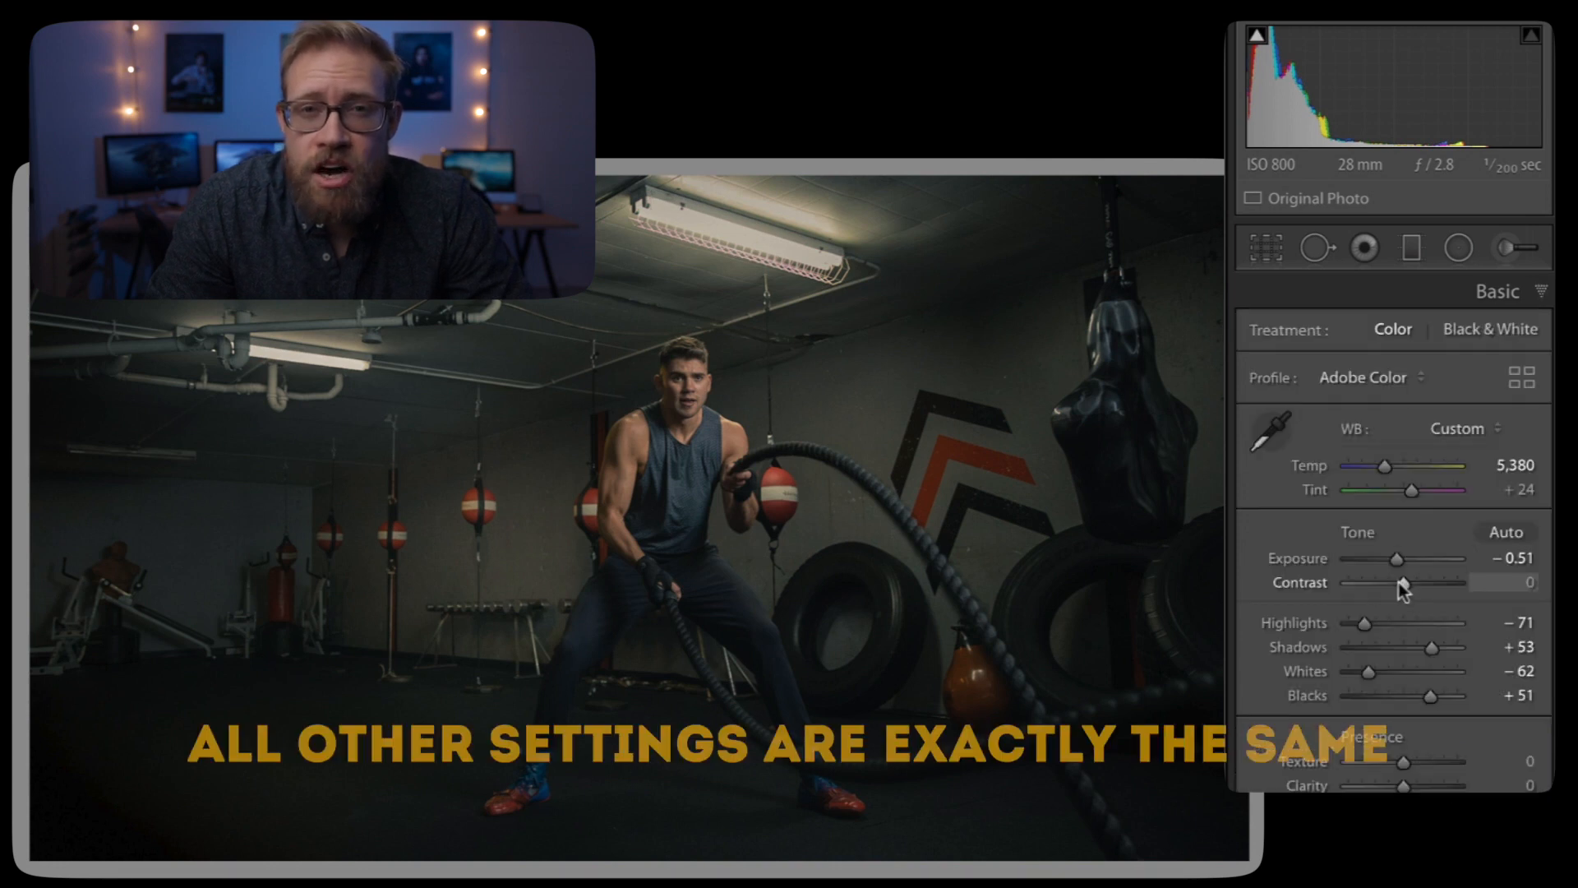
{"action": "left_click_drag", "start_coordinate": [1404, 585], "coordinate": [1432, 585]}
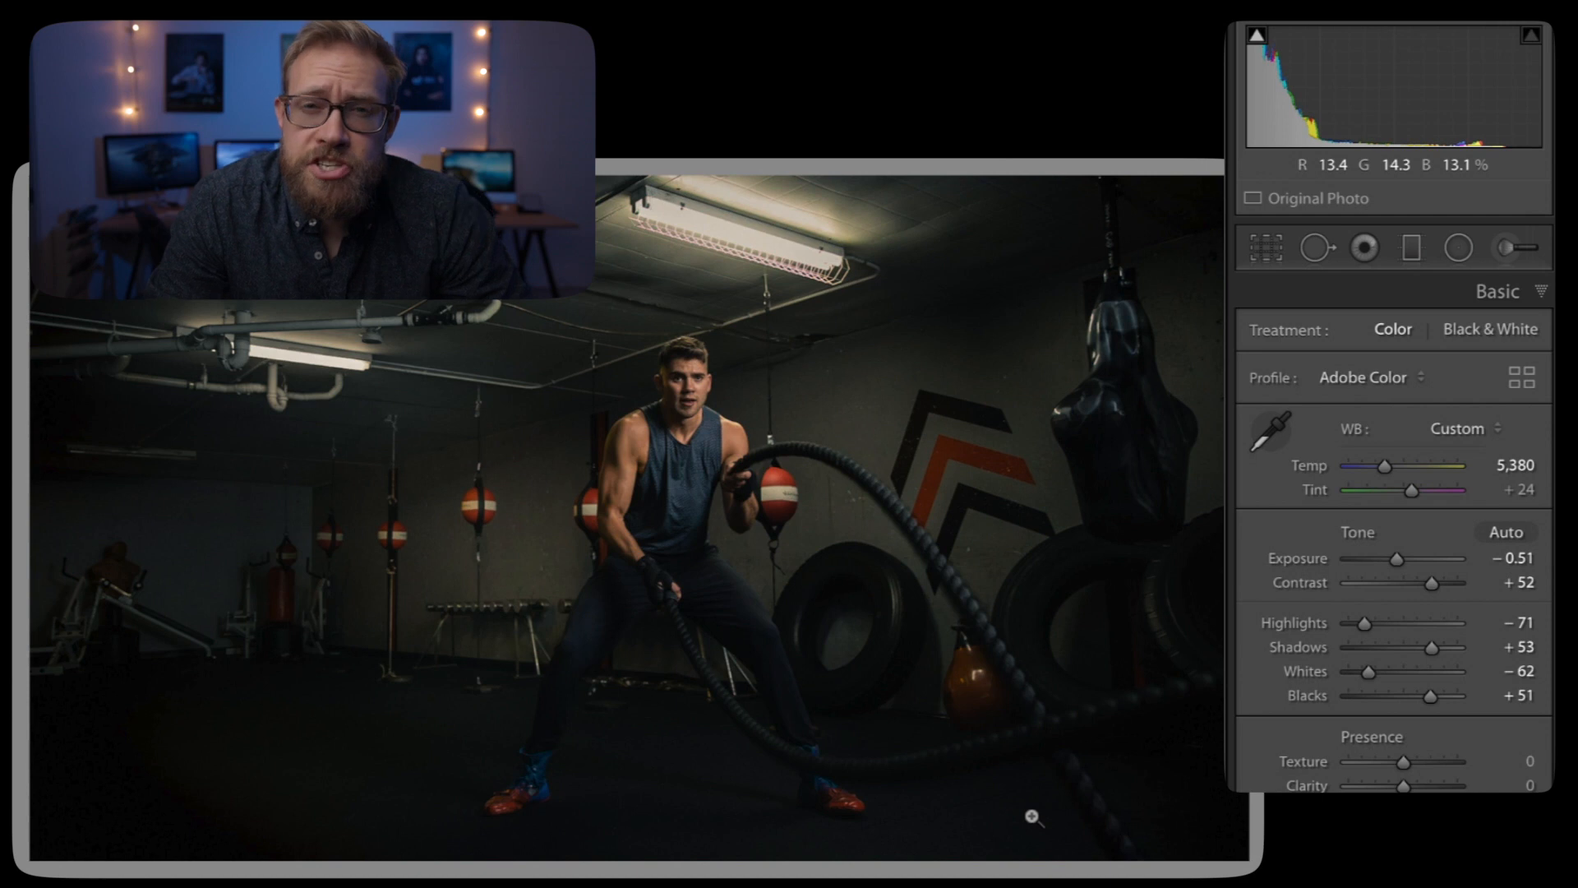
{"action": "key", "text": "ctrl+u"}
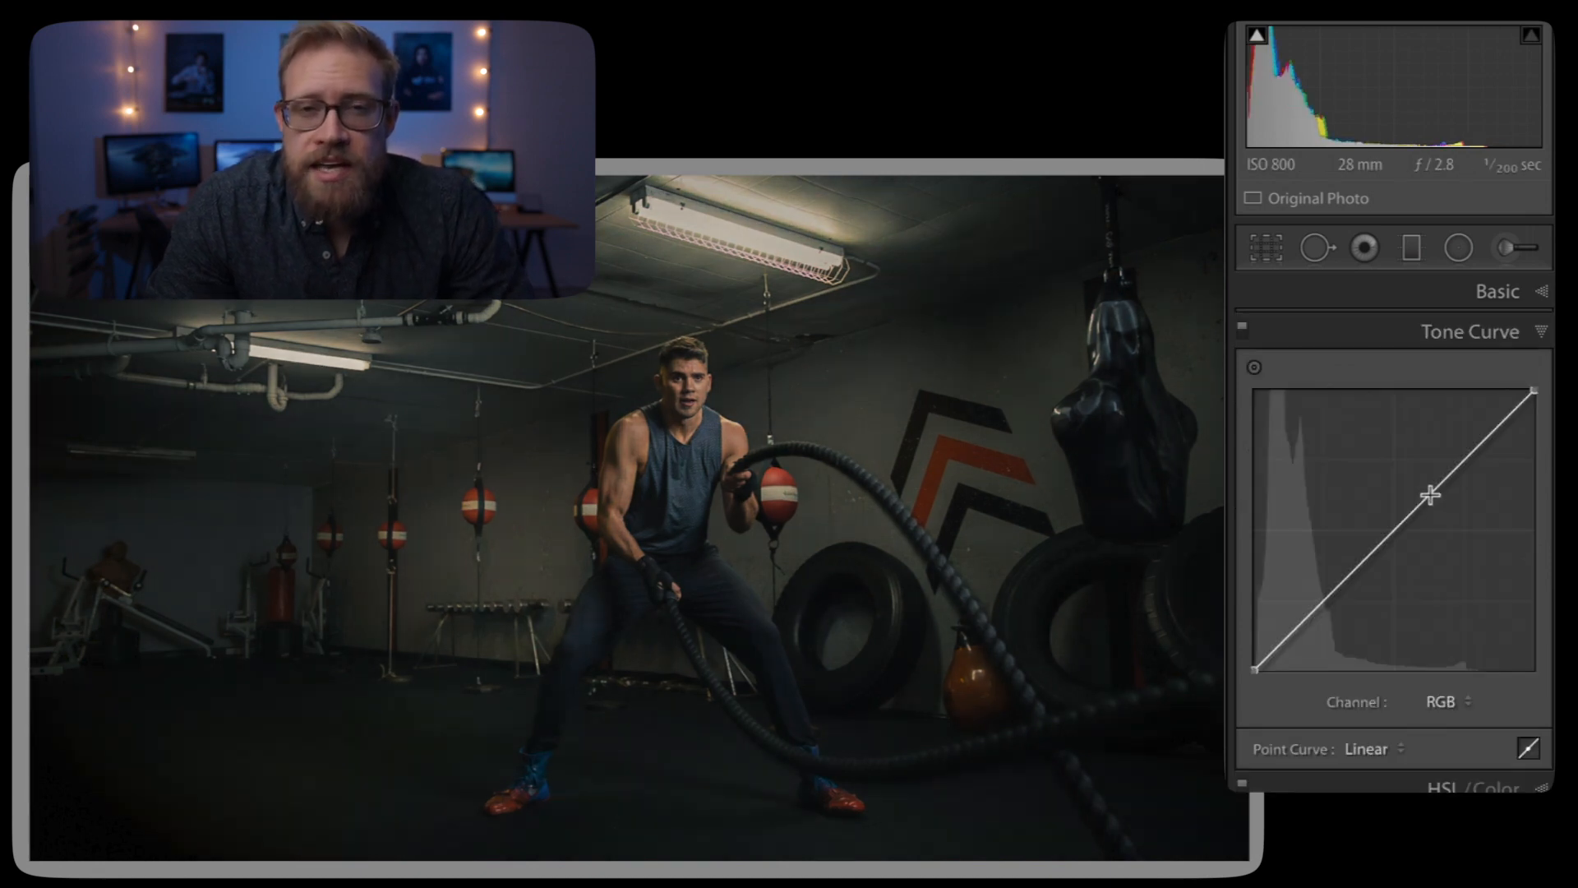
Step: Build an RGB contrast curve by lifting the highlights to about 62.7 / 68.6 %, anchoring the midtones and lowering the shadows
{"action": "left_click_drag", "start_coordinate": [1429, 492], "coordinate": [1429, 476]}
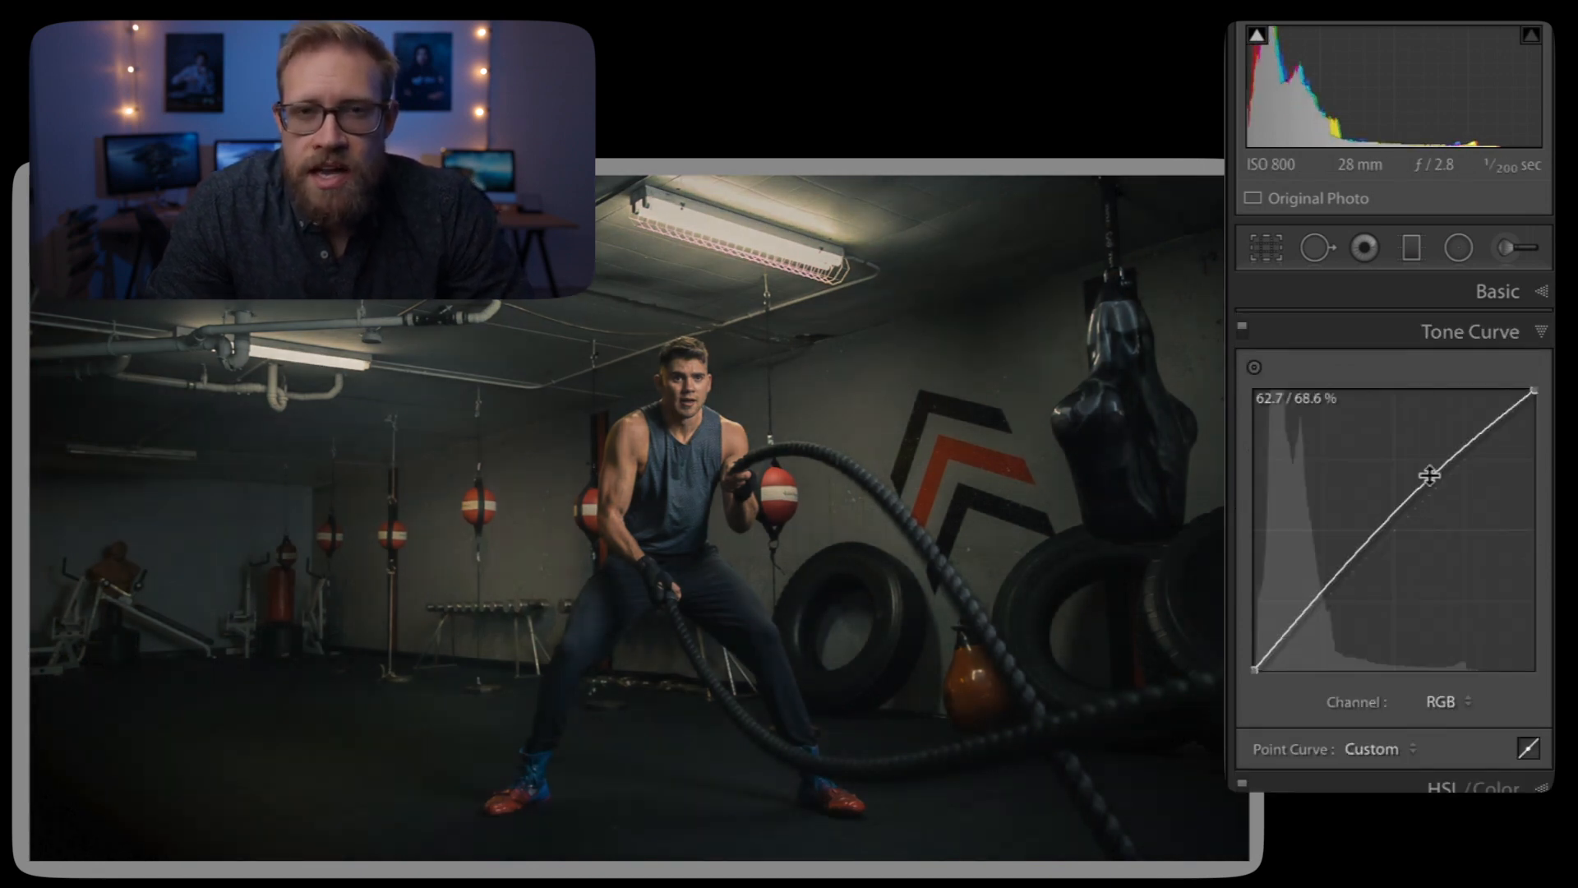
{"action": "left_click", "coordinate": [1381, 532]}
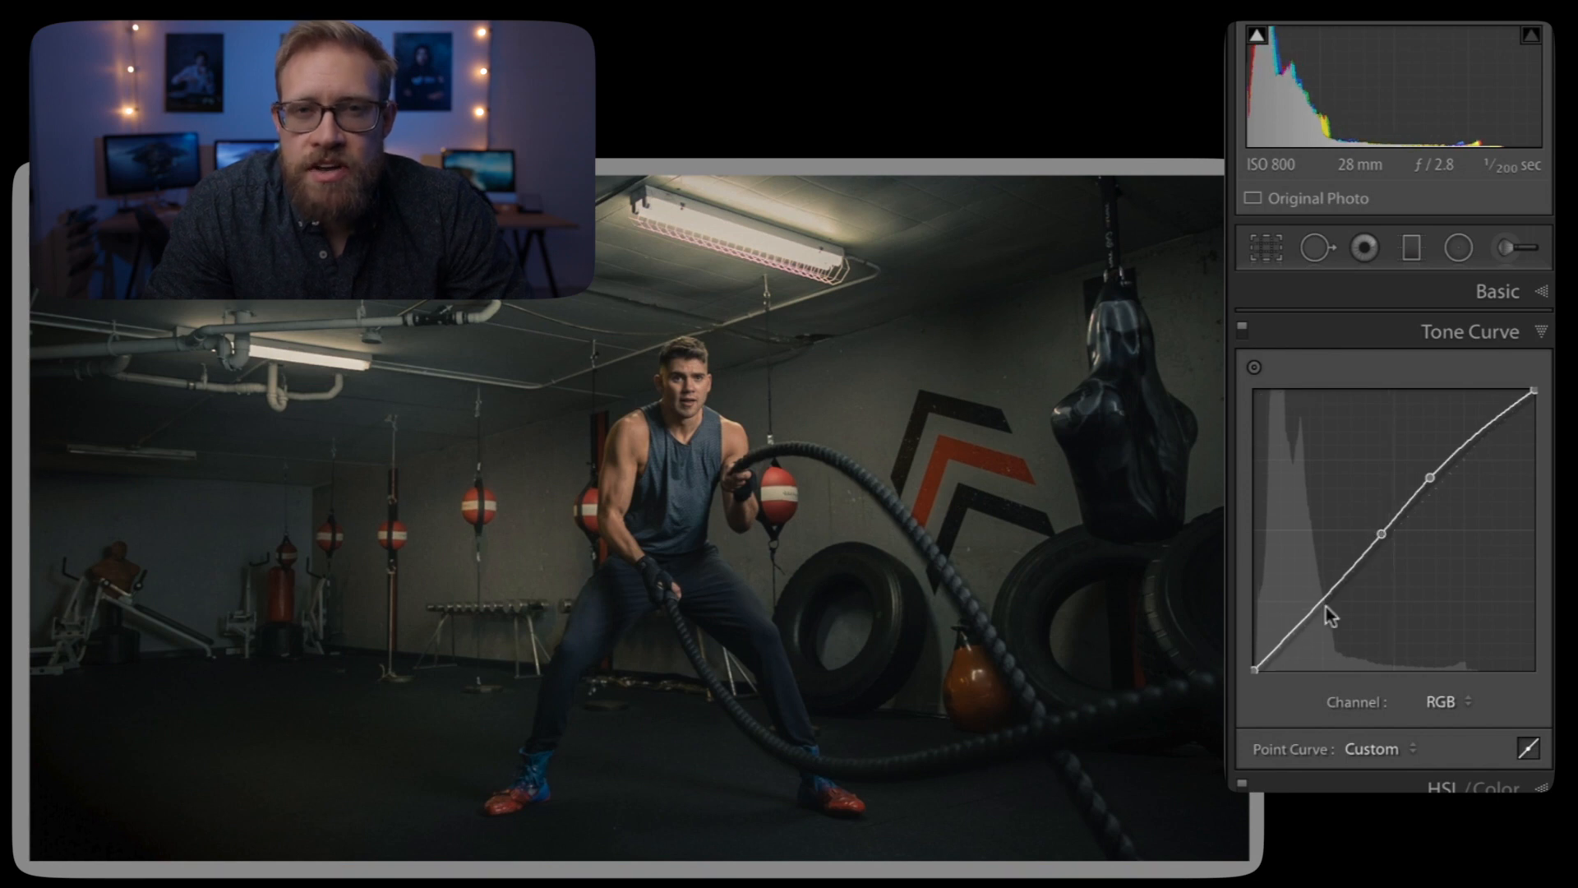
{"action": "left_click_drag", "start_coordinate": [1310, 613], "coordinate": [1313, 637]}
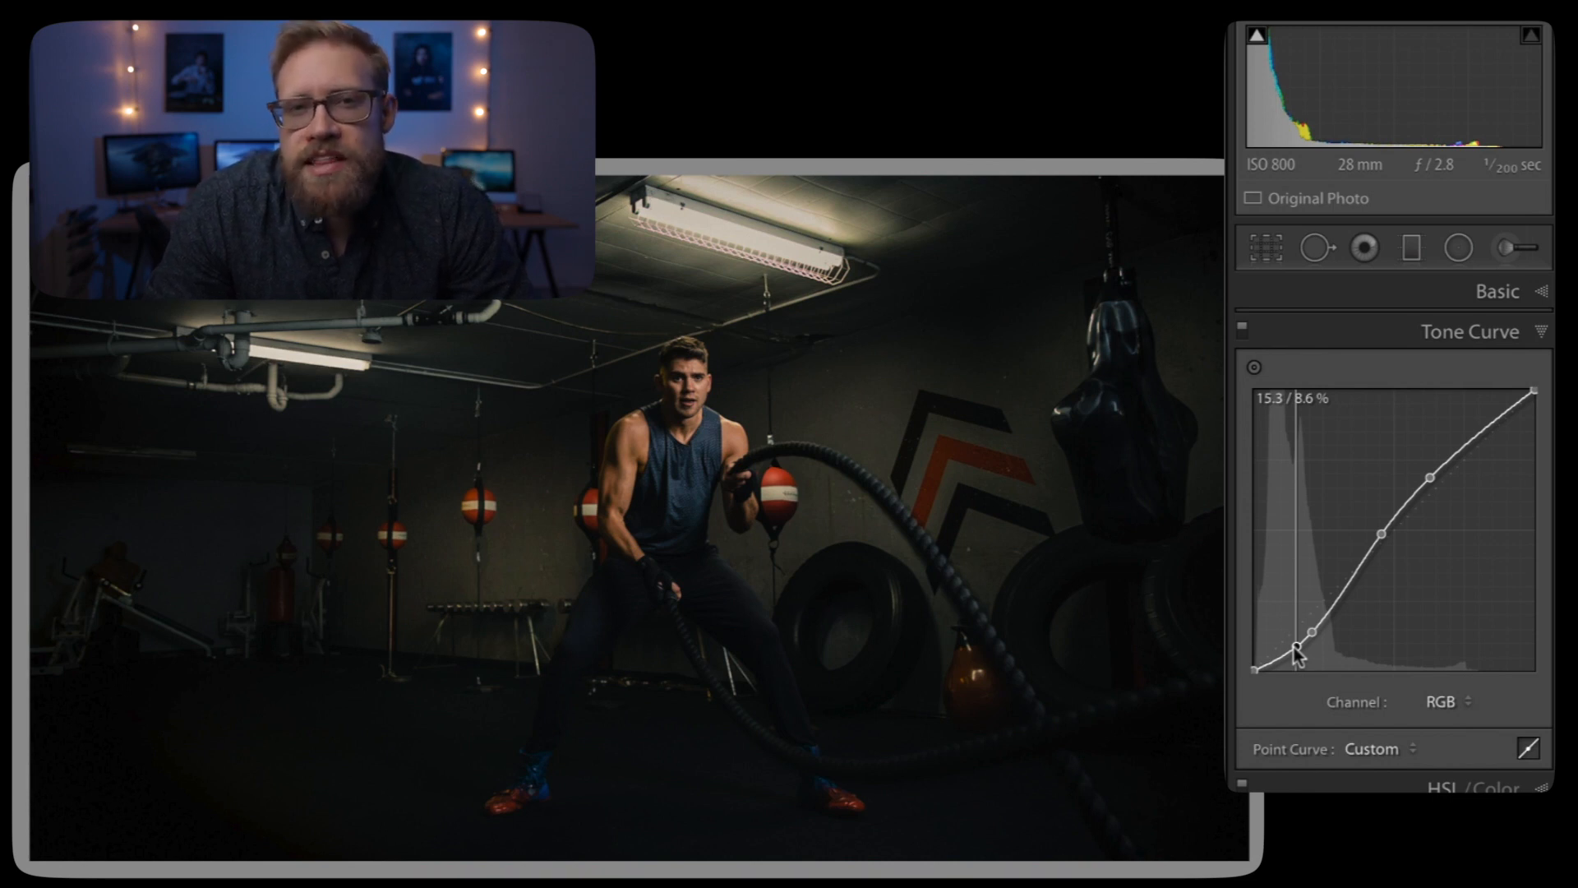
Step: Refine the RGB curve by raising the two shadow points, adding a point near the blacks and lifting the midtone point slightly
{"action": "left_click_drag", "start_coordinate": [1298, 653], "coordinate": [1294, 641]}
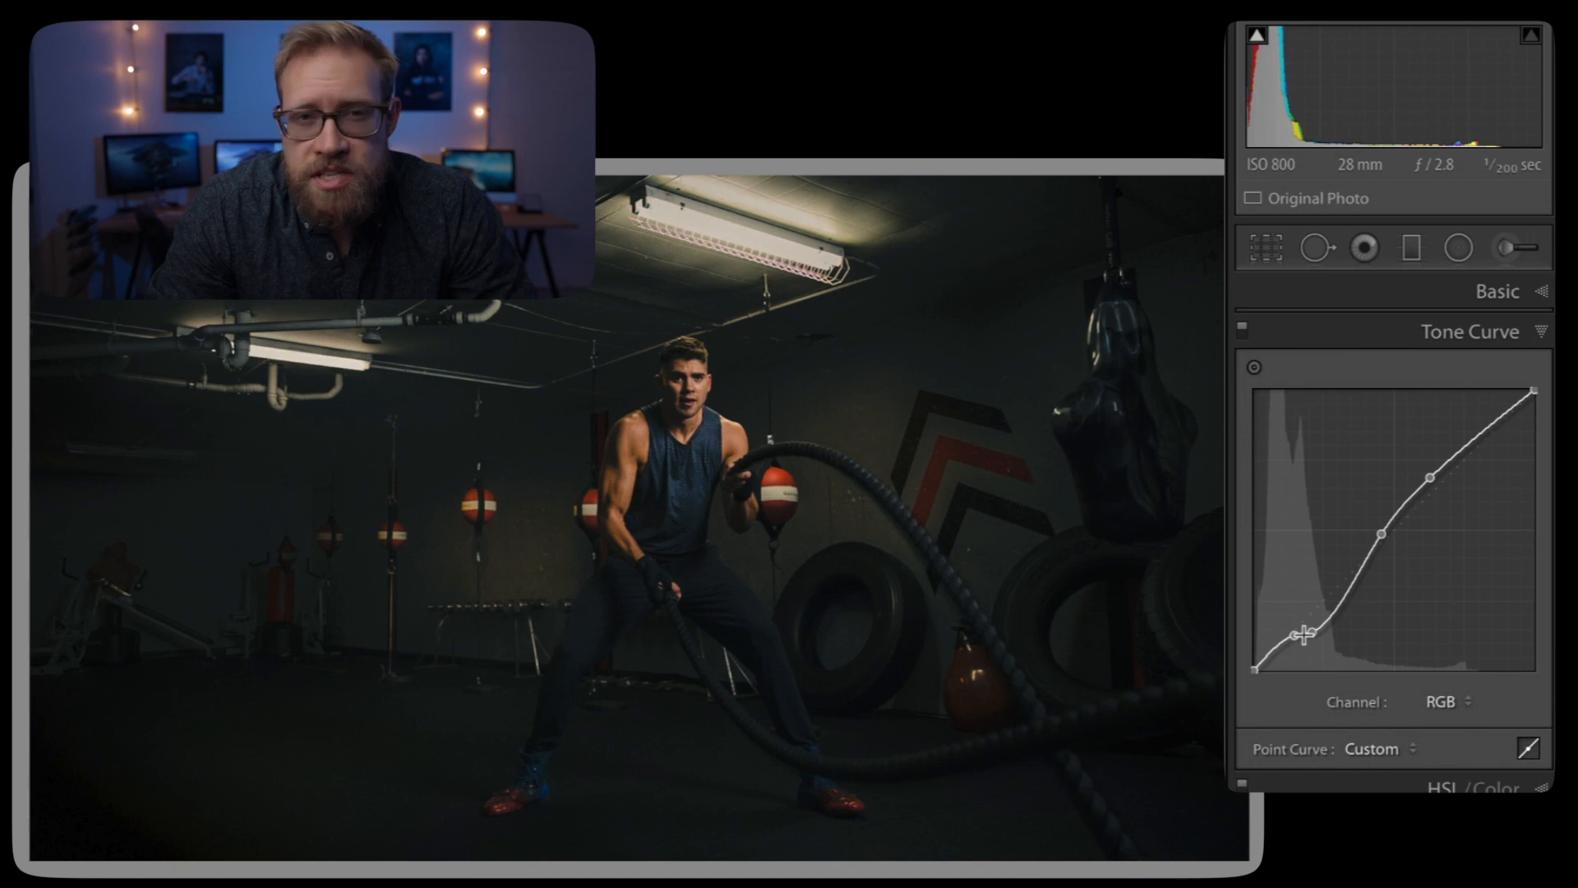
{"action": "left_click_drag", "start_coordinate": [1312, 634], "coordinate": [1316, 620]}
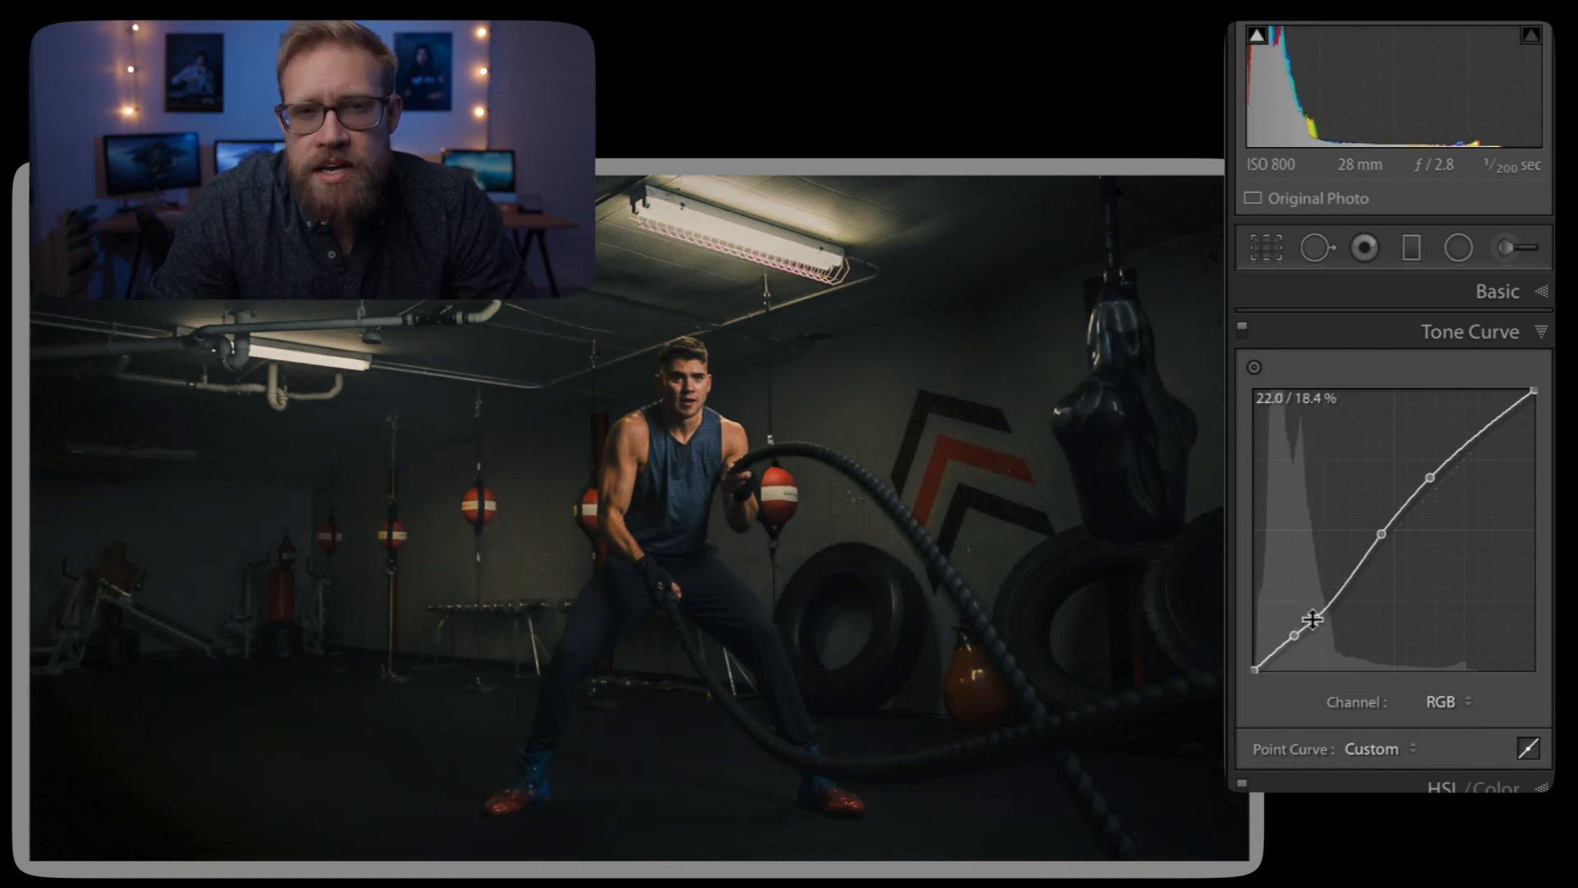
{"action": "left_click", "coordinate": [1278, 654]}
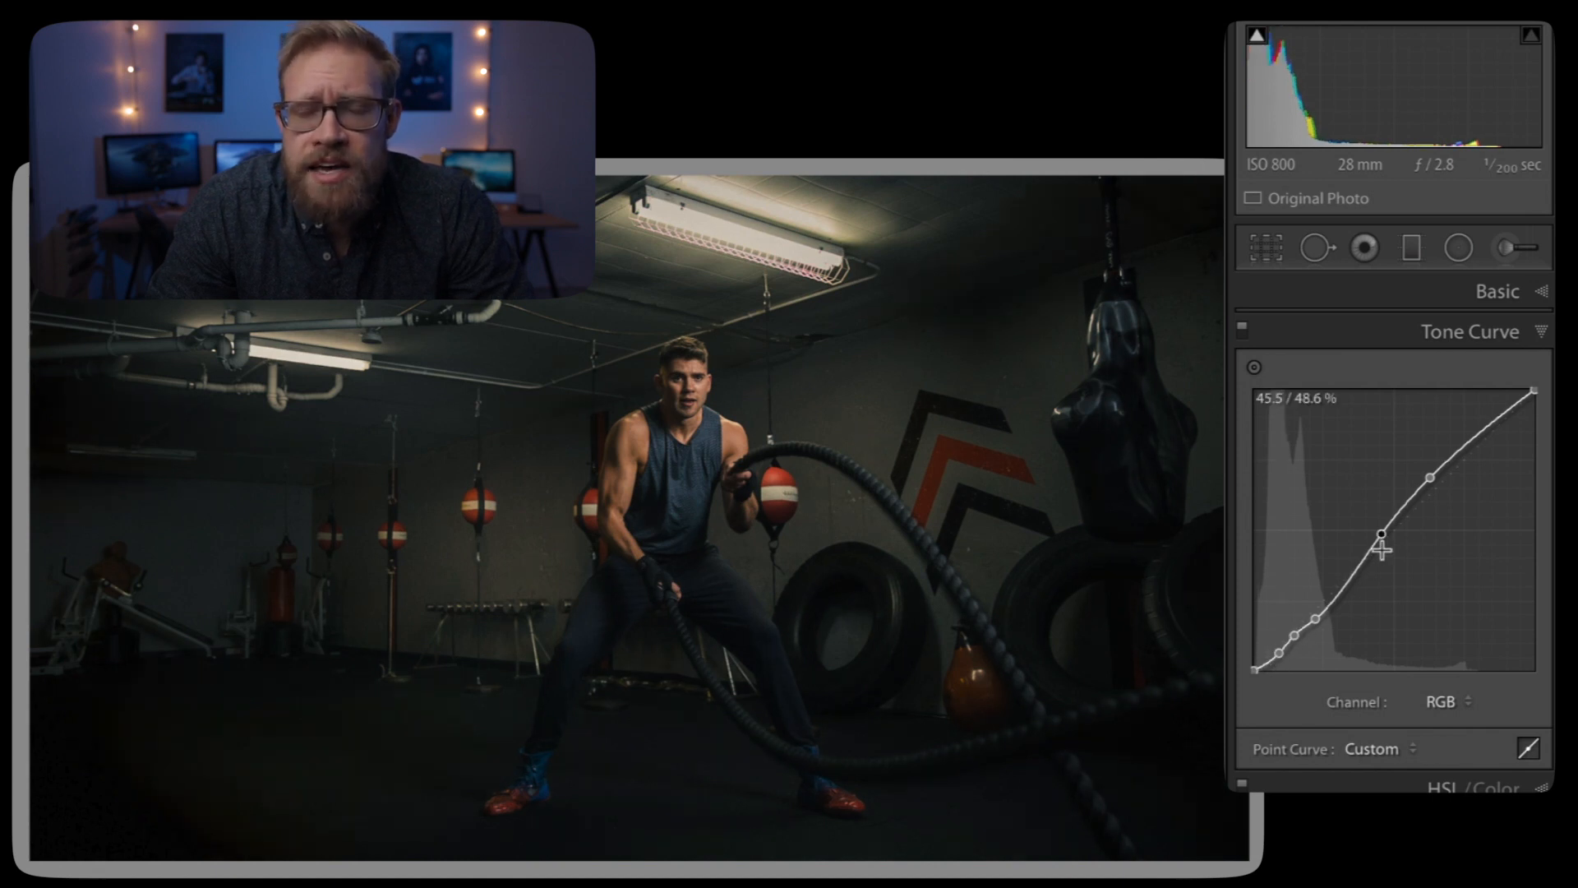
{"action": "left_click_drag", "start_coordinate": [1381, 538], "coordinate": [1382, 525]}
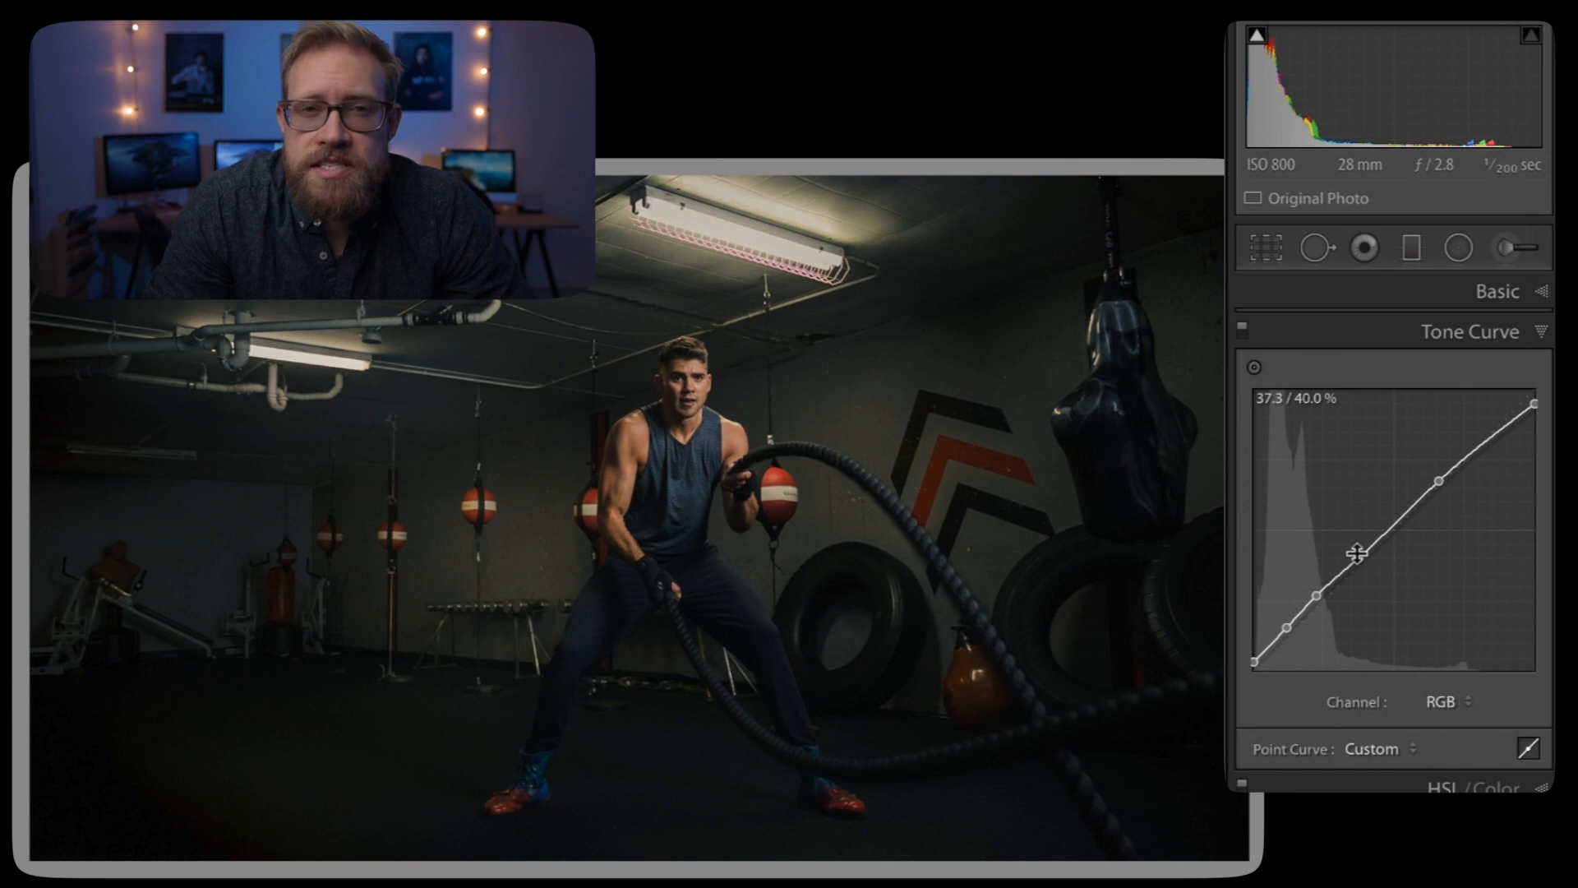
Step: Set the midtone point of the RGB curve at about 37.3 / 40.0 %
{"action": "left_click", "coordinate": [1357, 553]}
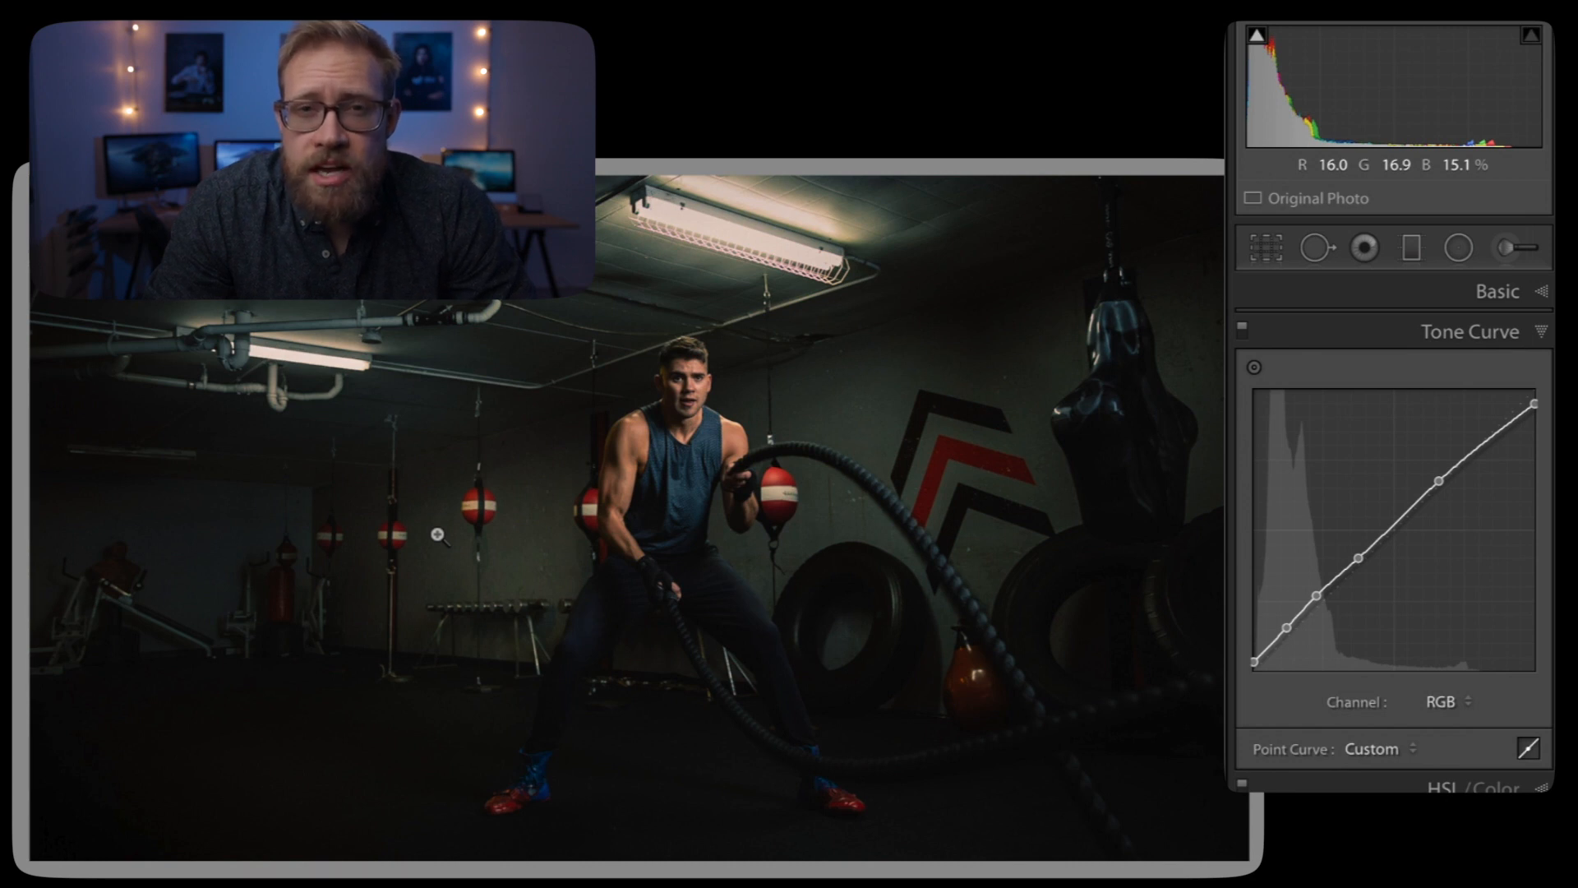
Step: Examine the contrast curves of the Red, Green and Blue channels one by one and return to Red
{"action": "left_click", "coordinate": [1441, 701]}
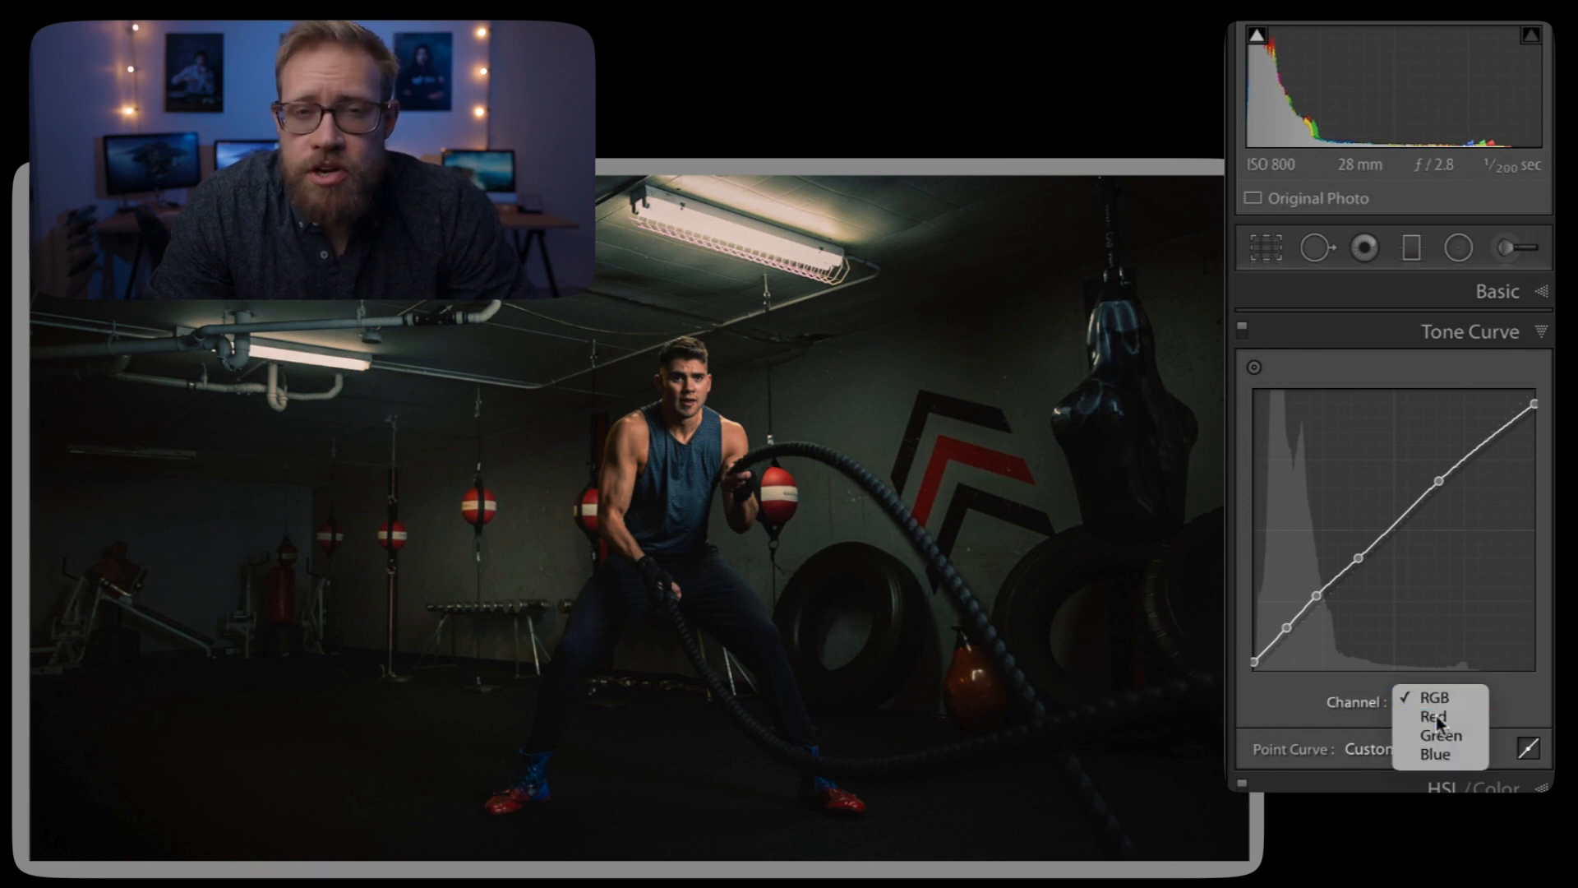
{"action": "left_click", "coordinate": [1436, 717]}
{"action": "left_click", "coordinate": [1442, 709]}
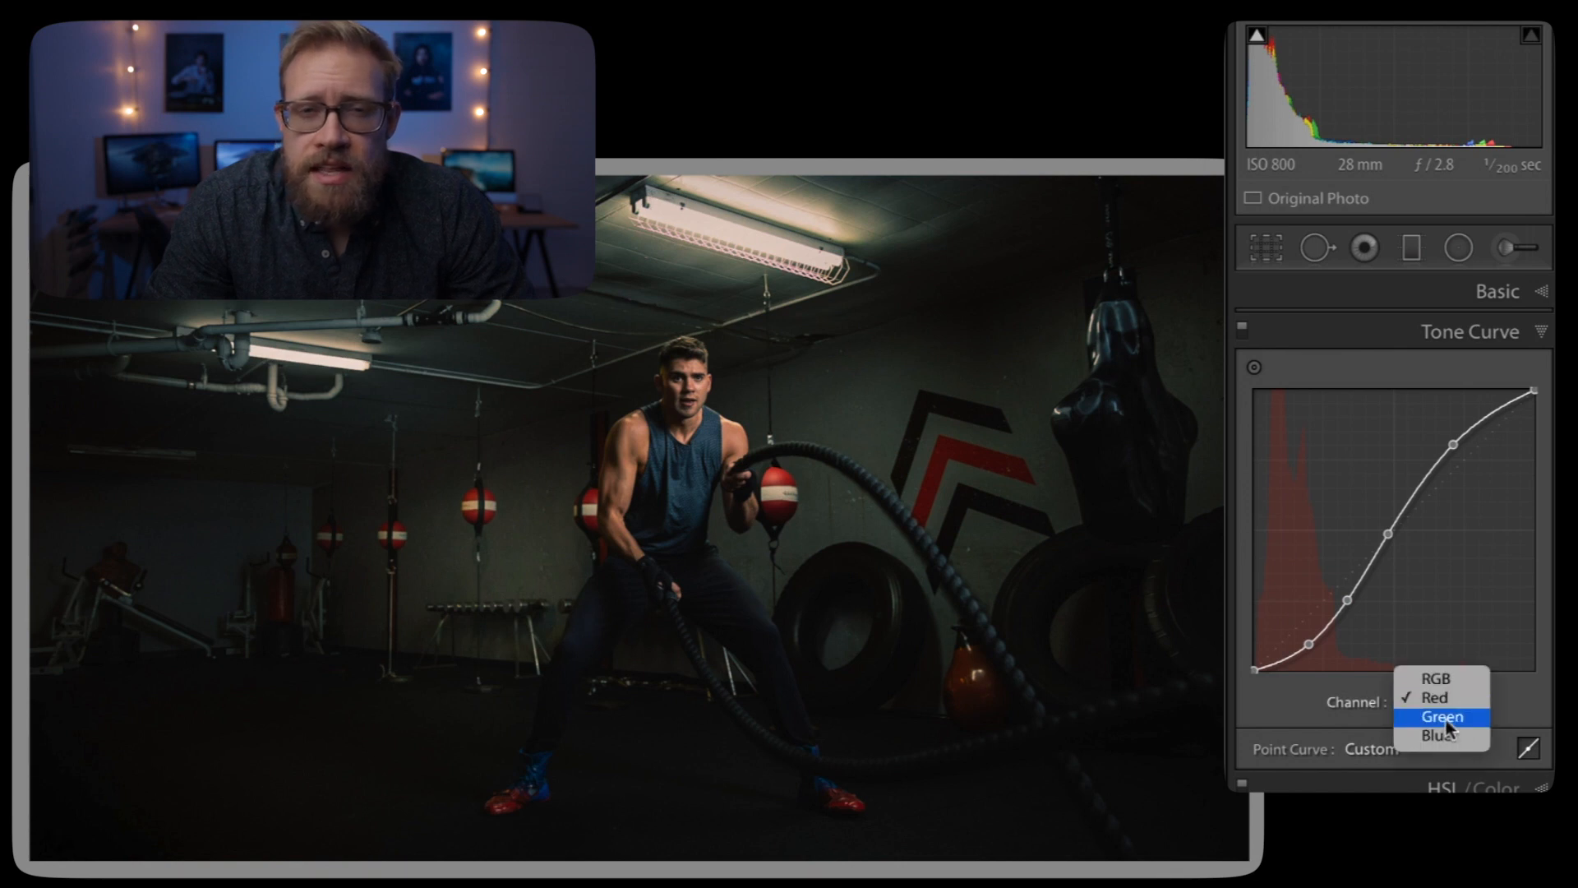
{"action": "left_click", "coordinate": [1447, 720]}
{"action": "left_click", "coordinate": [1442, 704]}
{"action": "left_click", "coordinate": [1445, 723]}
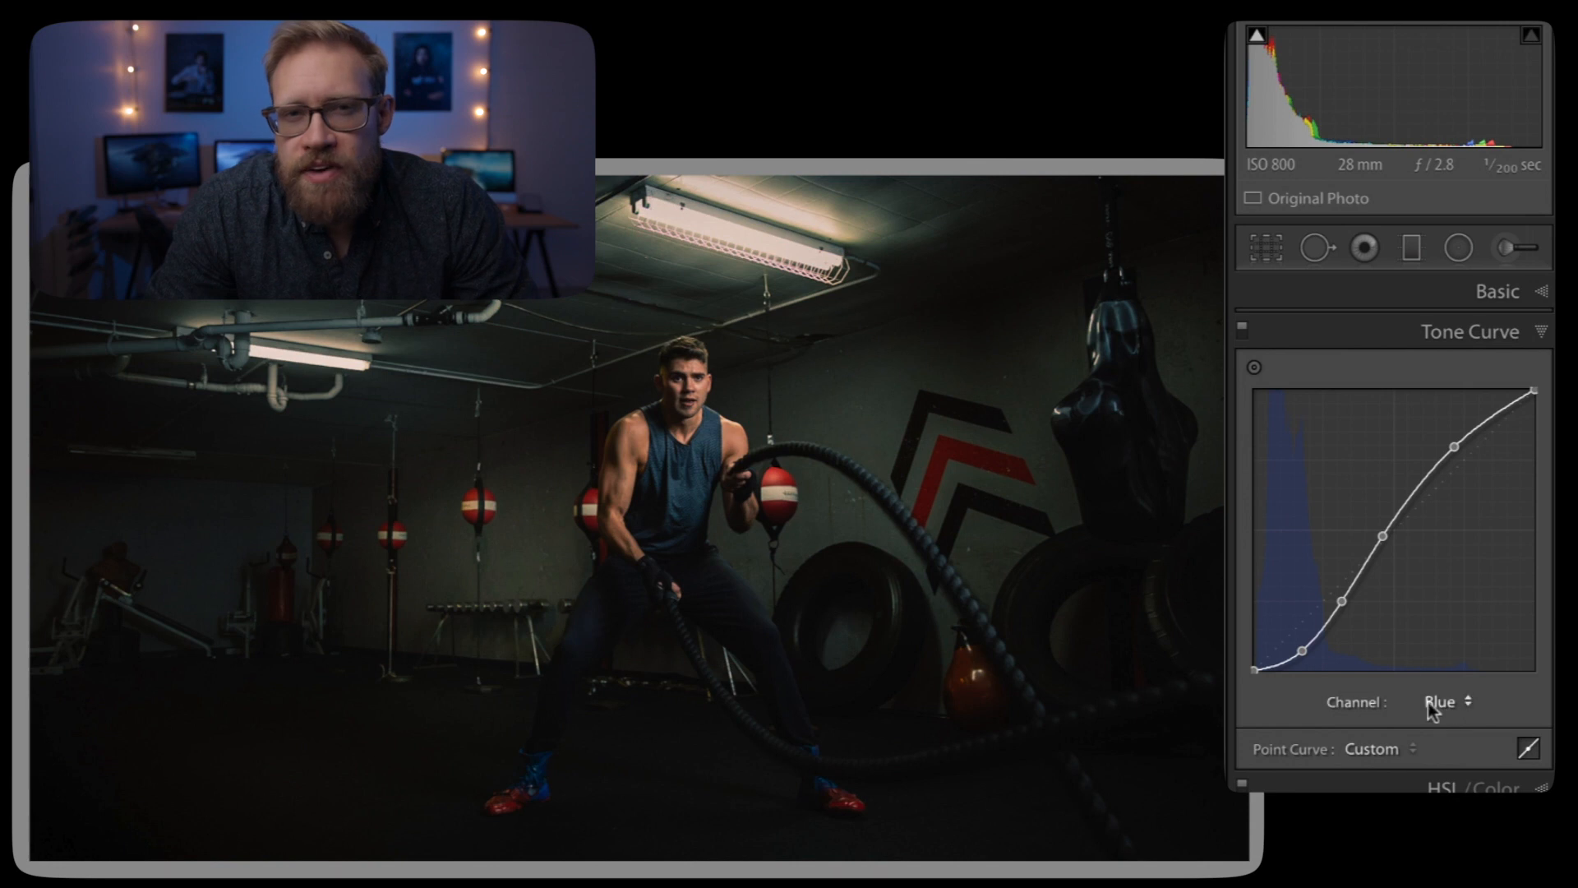
{"action": "left_click", "coordinate": [1441, 700]}
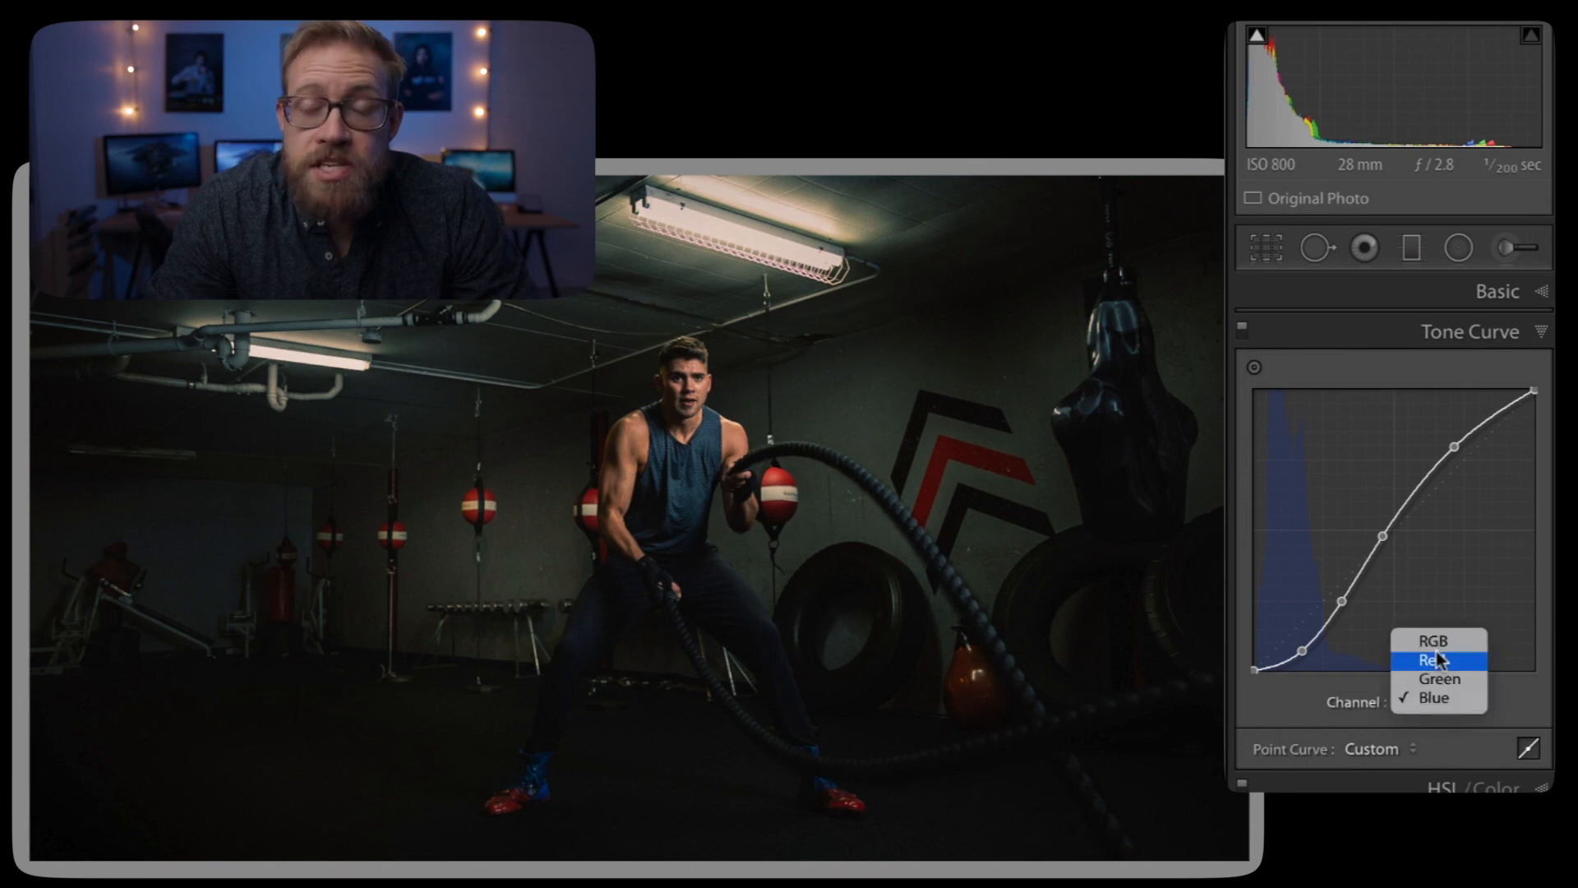
{"action": "left_click", "coordinate": [1438, 660]}
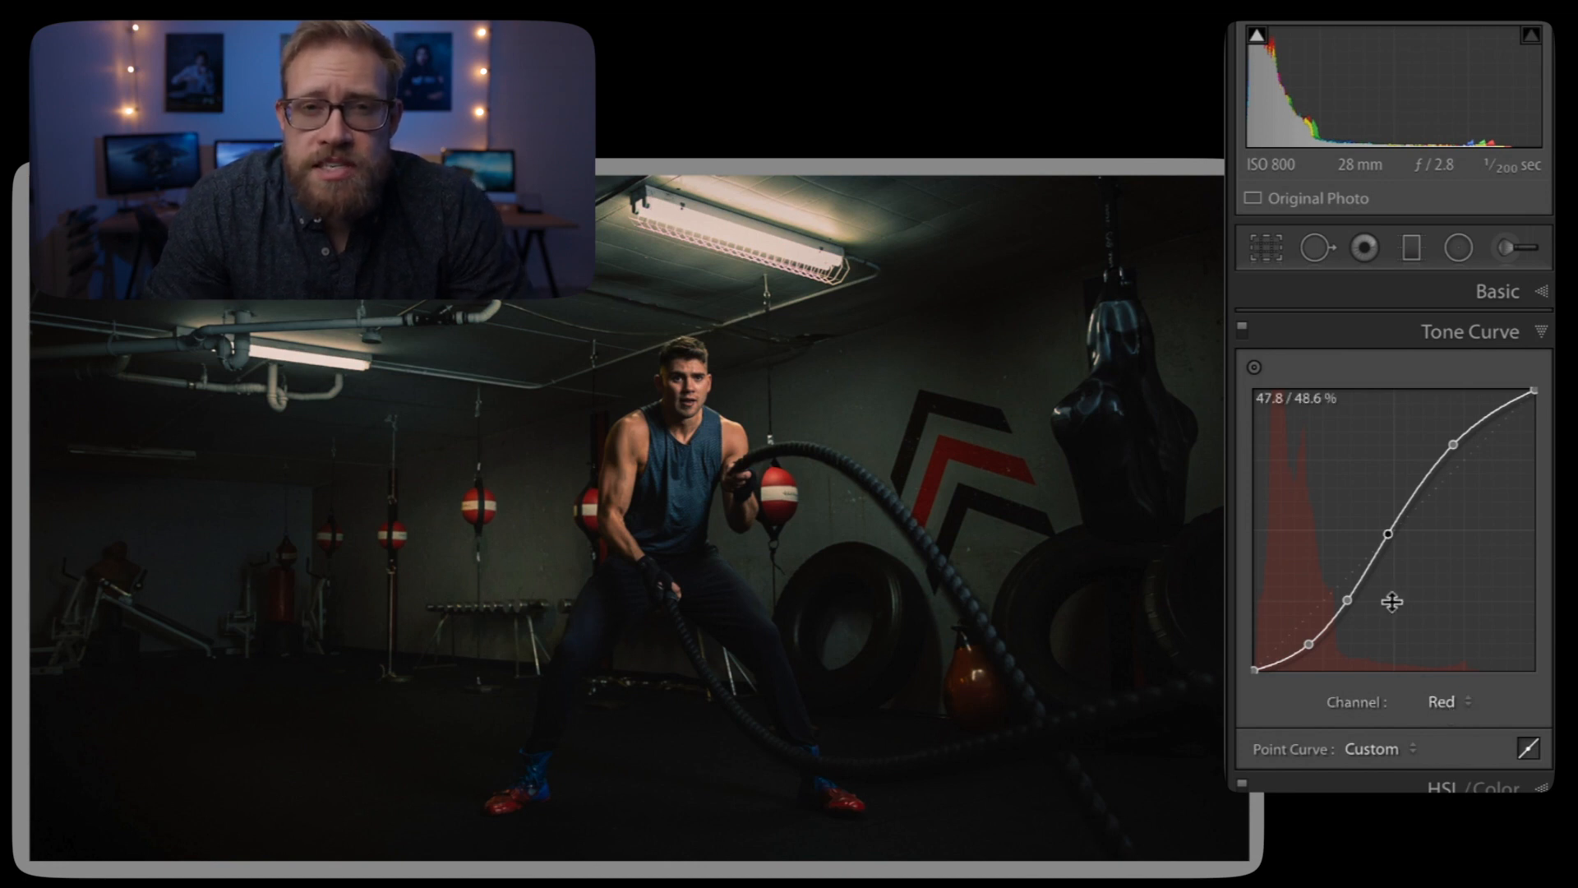
Step: Lower the shadow point of the Green channel's curve to about 18.8 / 6.3 % and raise it back slightly
{"action": "left_click", "coordinate": [1445, 703]}
{"action": "left_click", "coordinate": [1438, 712]}
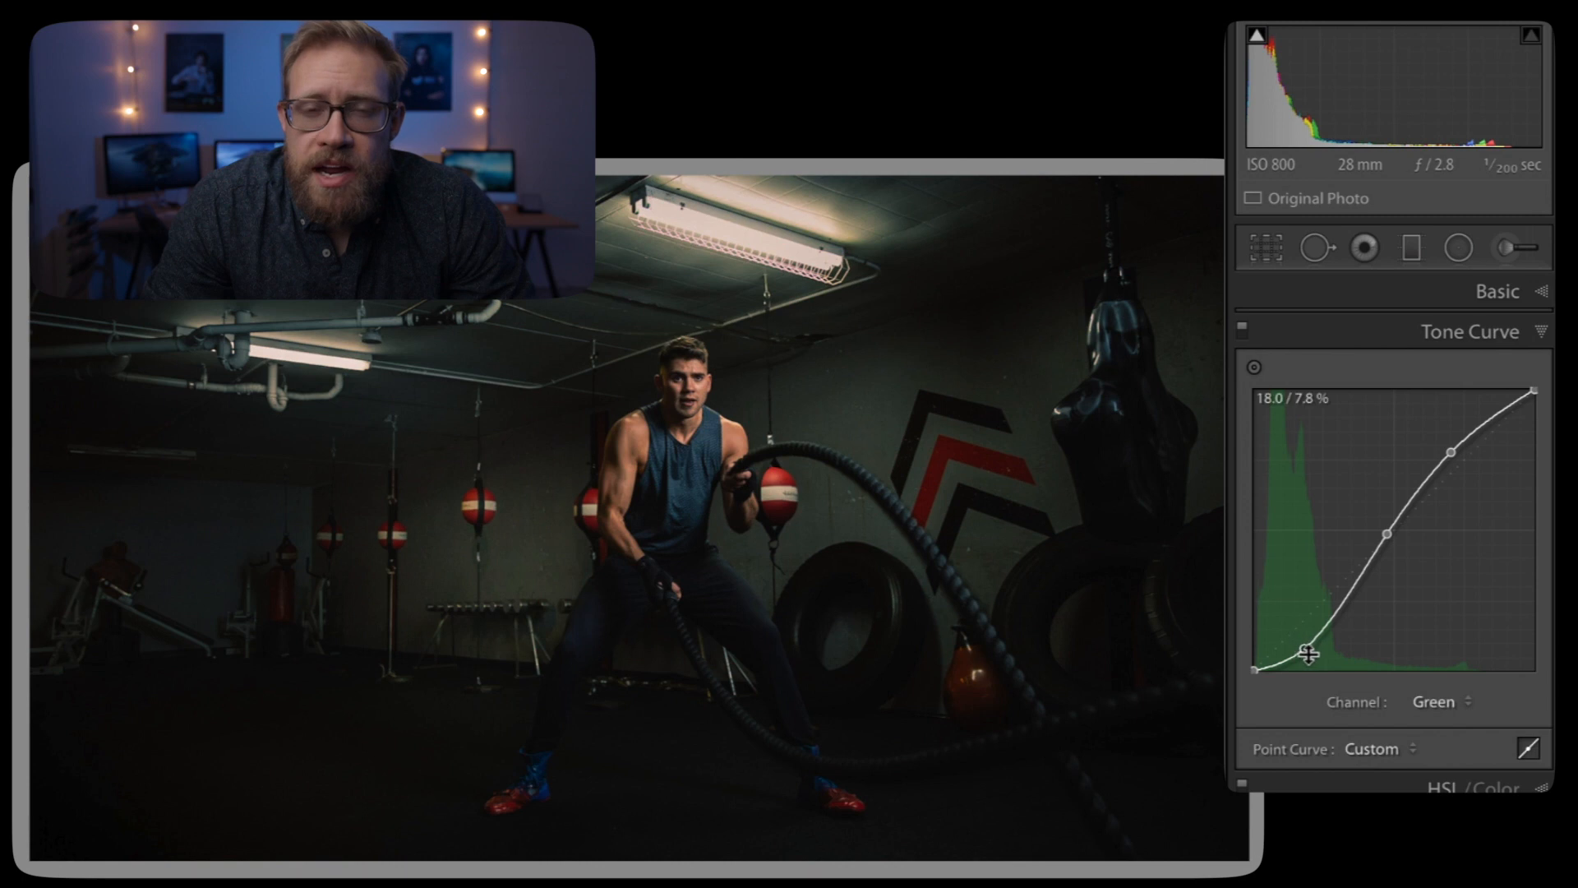
{"action": "left_click_drag", "start_coordinate": [1305, 652], "coordinate": [1305, 653]}
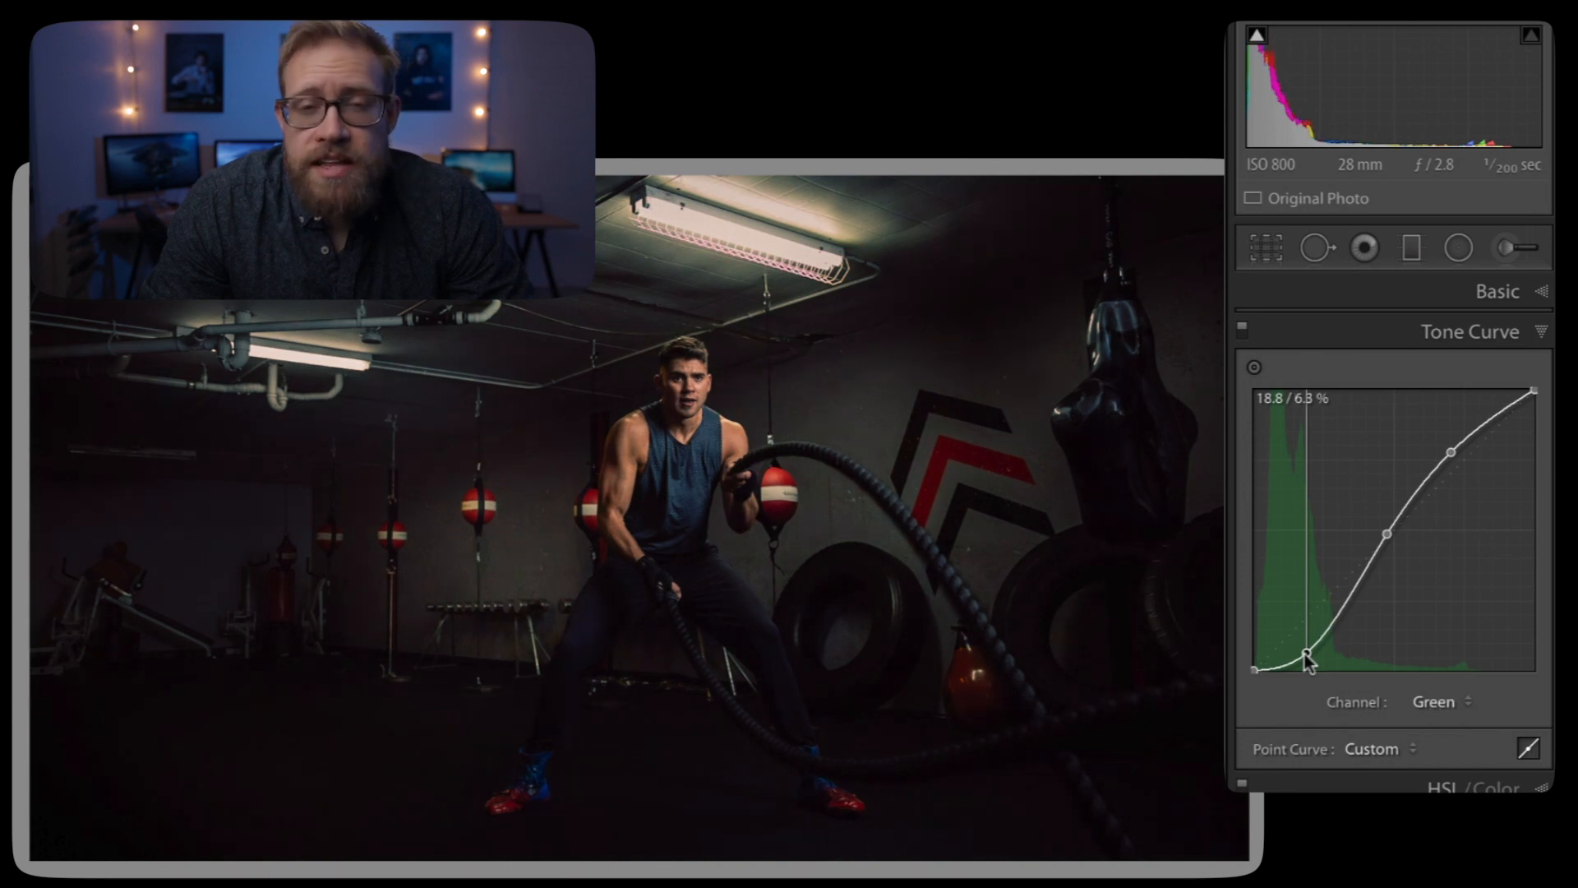
{"action": "left_click_drag", "start_coordinate": [1305, 654], "coordinate": [1305, 650]}
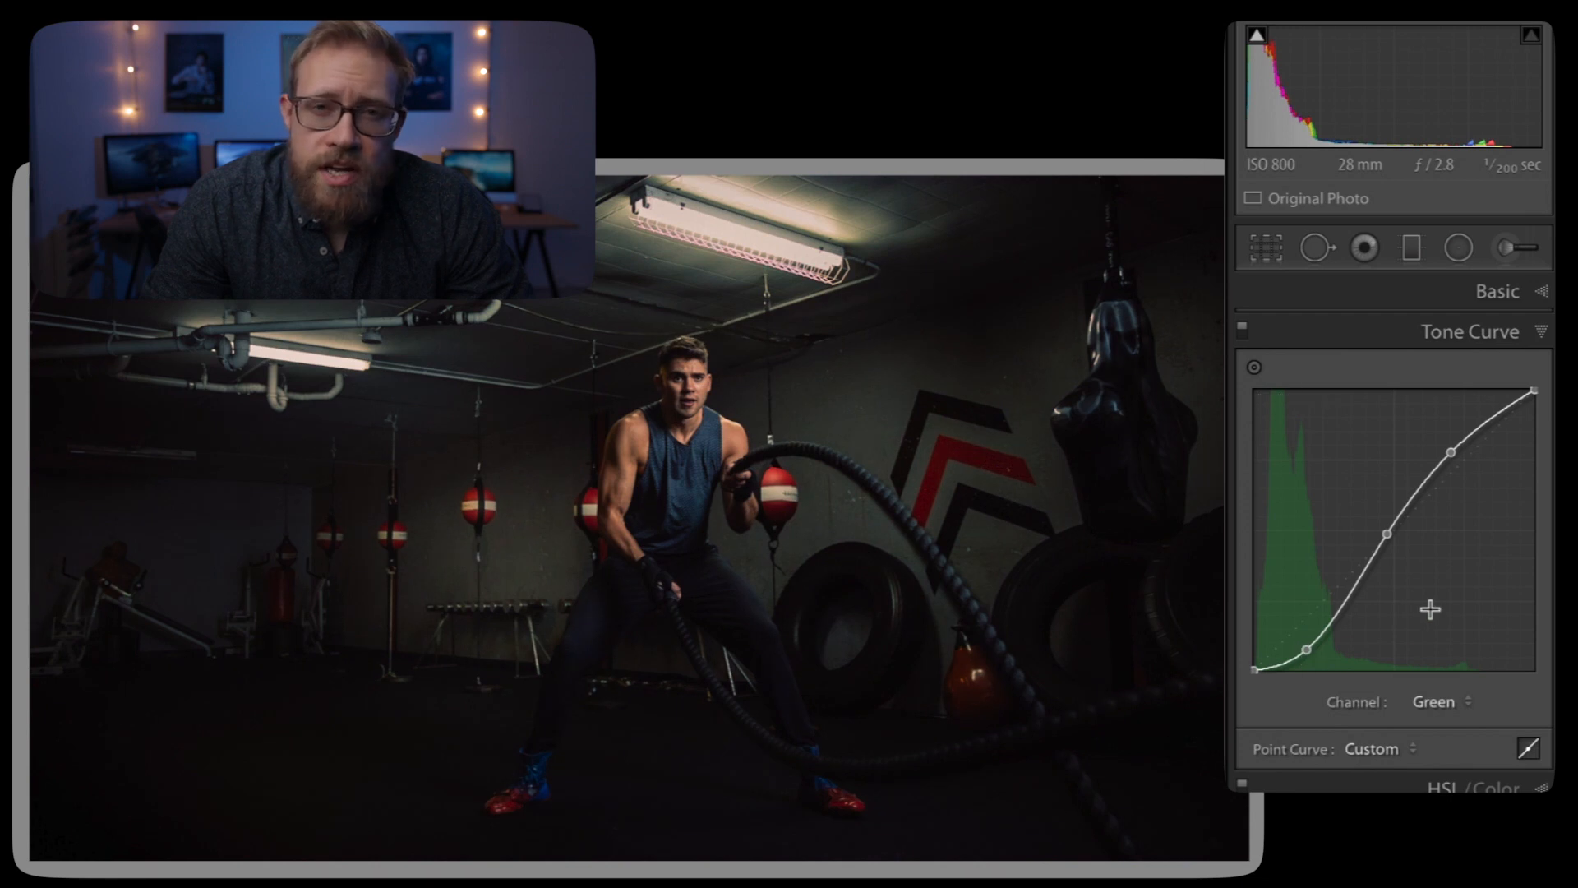